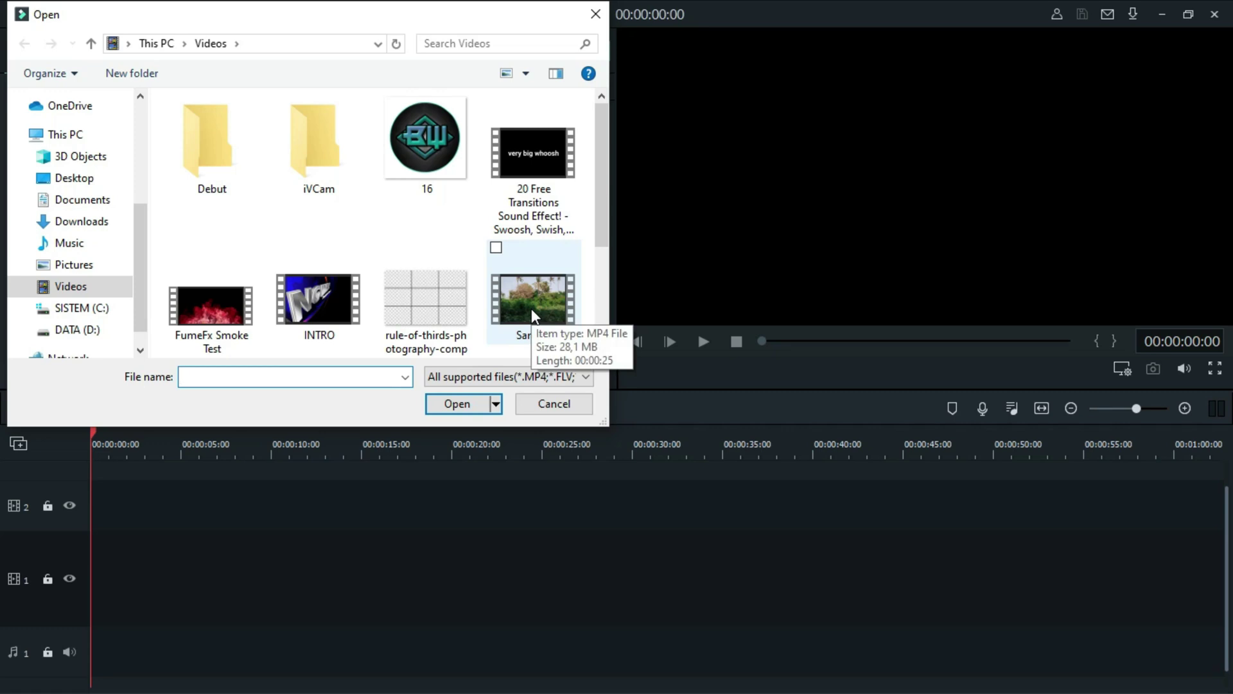
Import the Sample video and place it at the start of video track 1
click(469, 409)
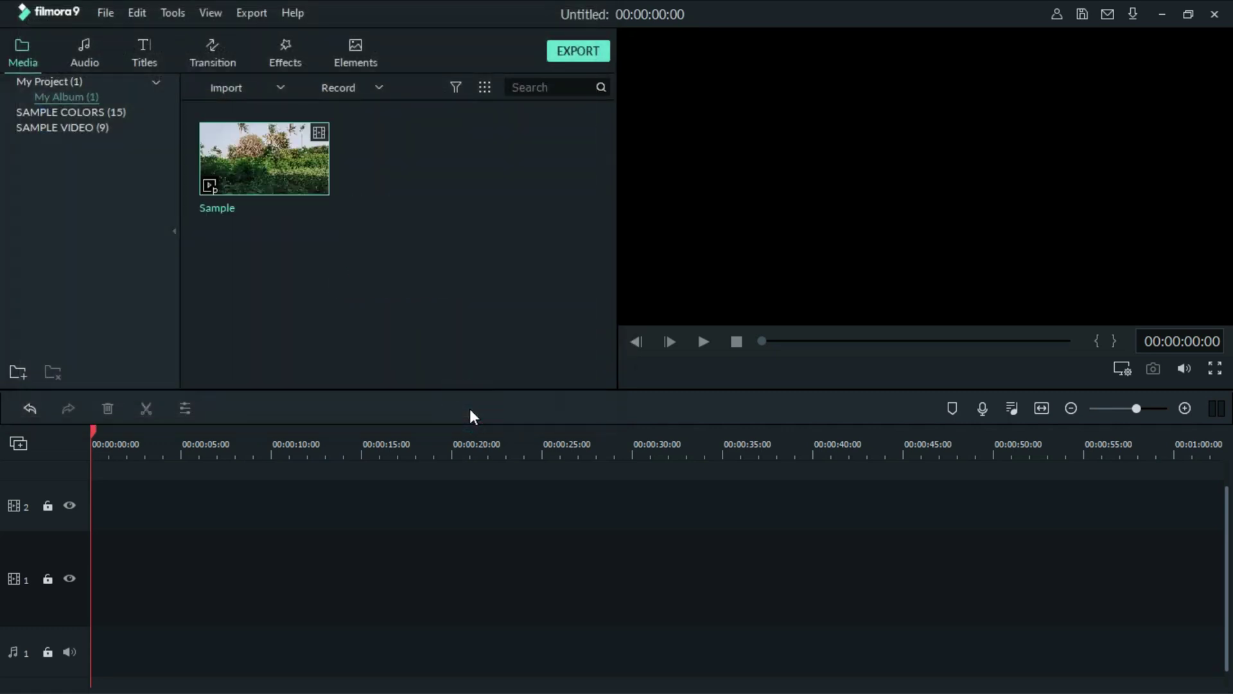
drag(310, 154, 87, 577)
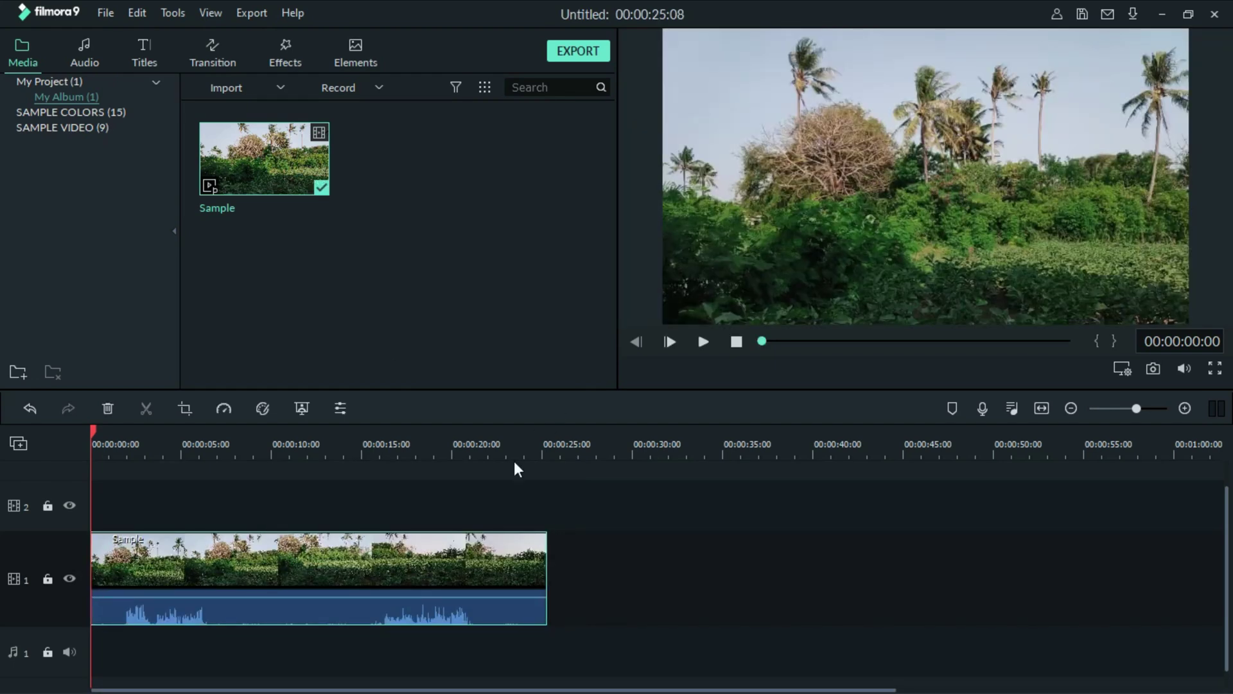
Detach the audio from the Sample clip and delete the detached audio
right_click(431, 569)
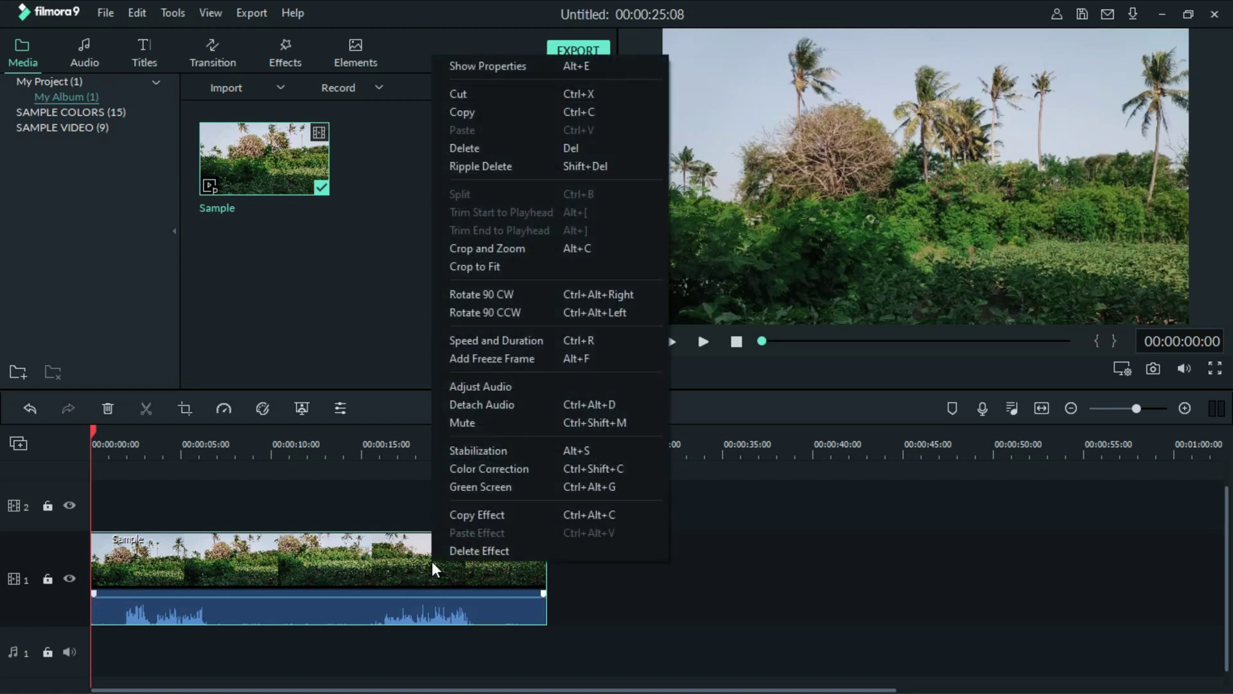
click(503, 407)
click(367, 639)
click(108, 408)
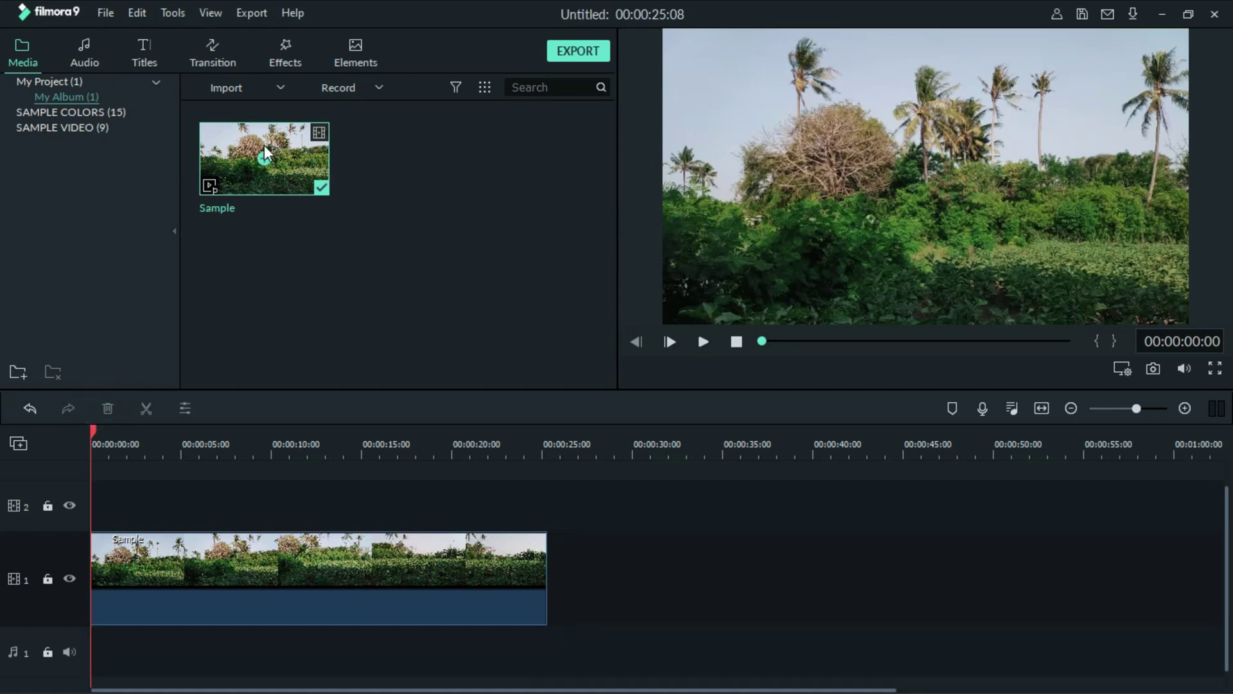
Place the Subtitle 12 title on video track 2 from about 1 s to 24 s and preview it
click(143, 52)
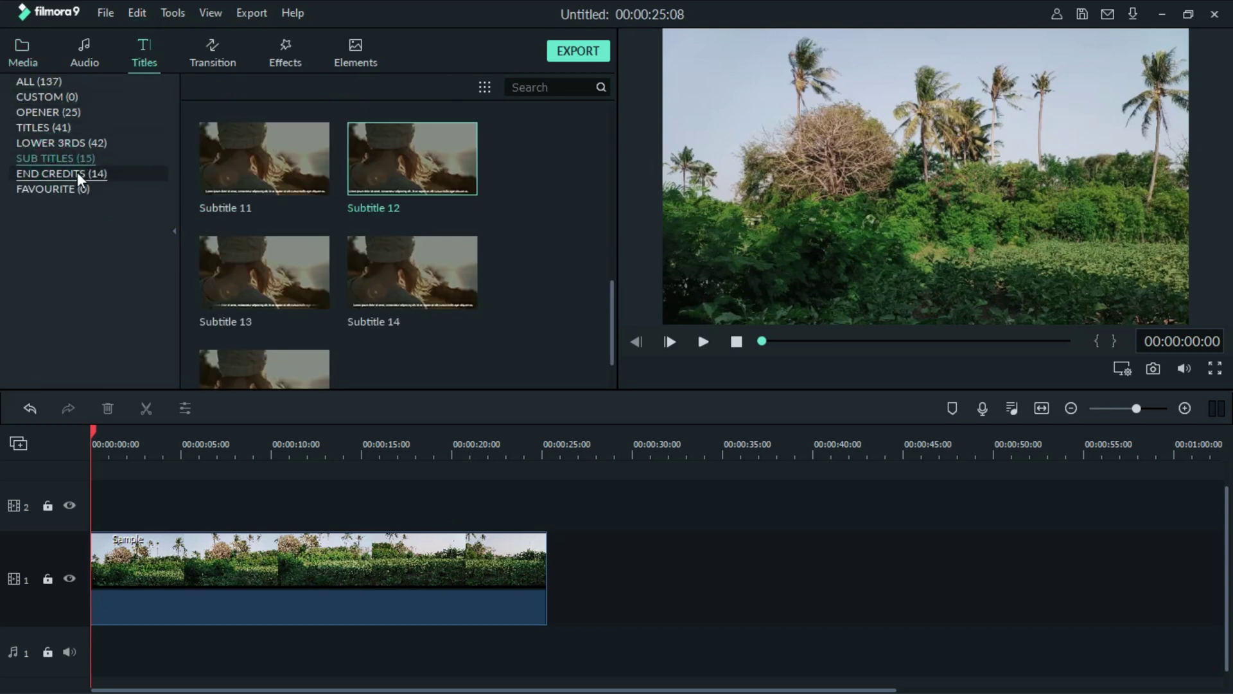
mouse_move(448, 158)
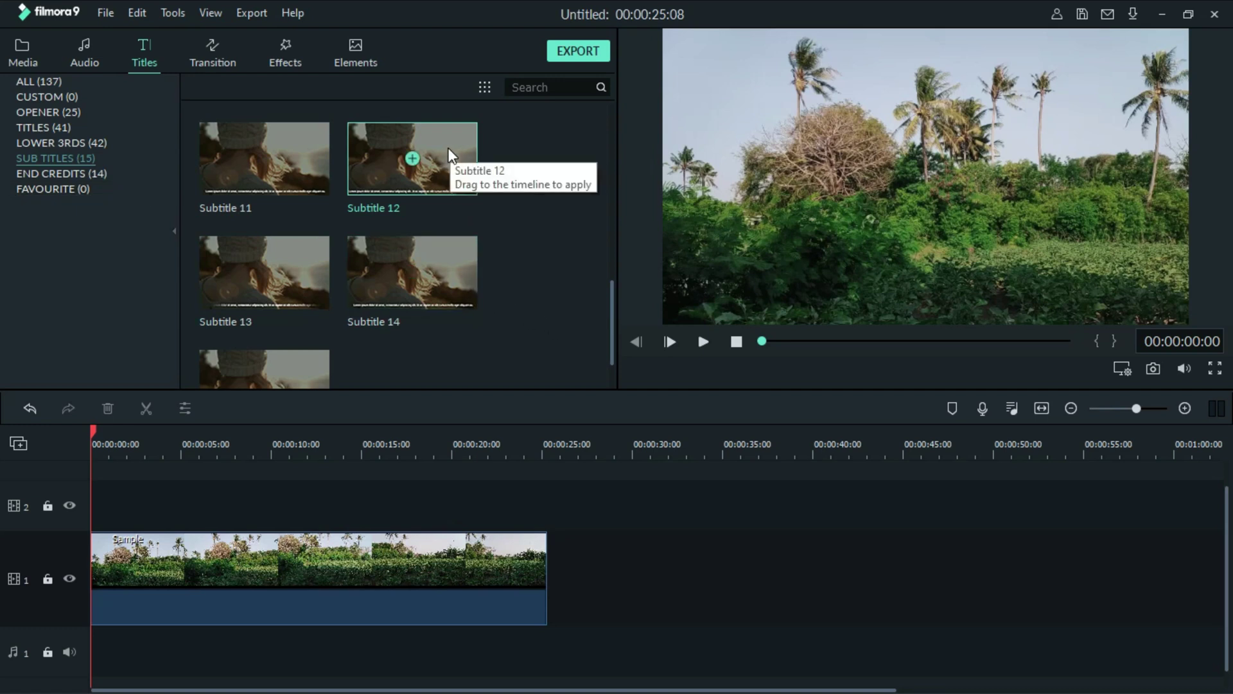
drag(449, 149, 109, 496)
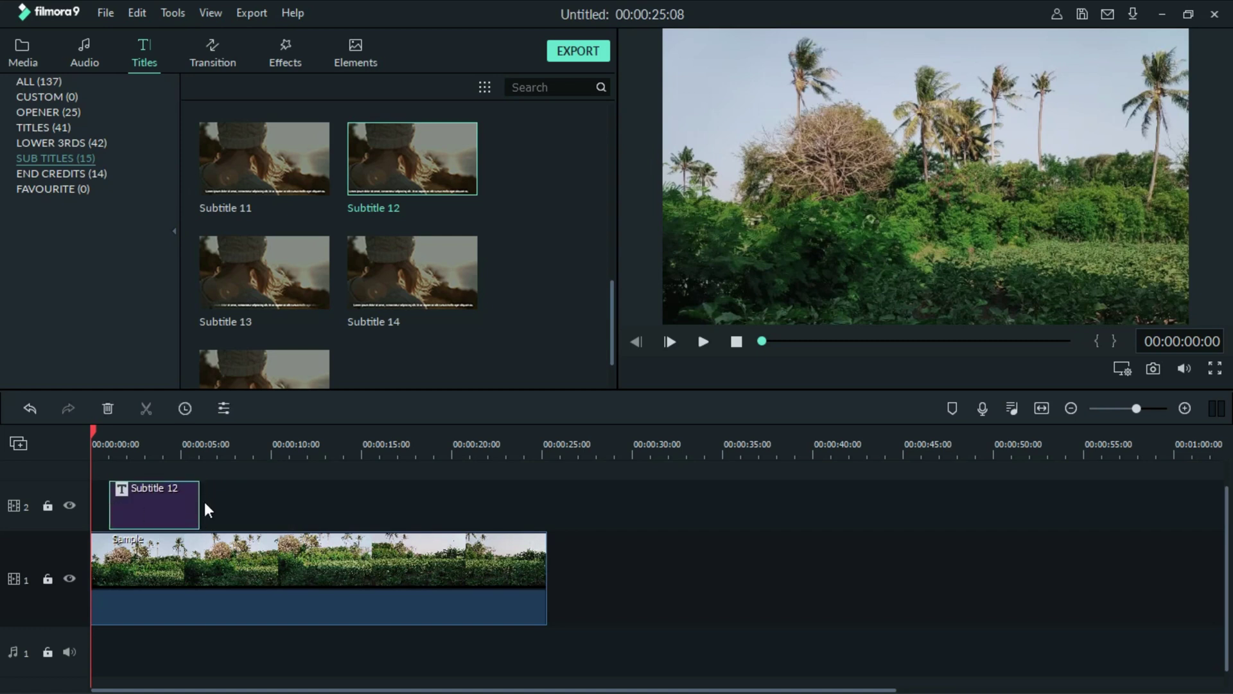
drag(198, 502, 526, 514)
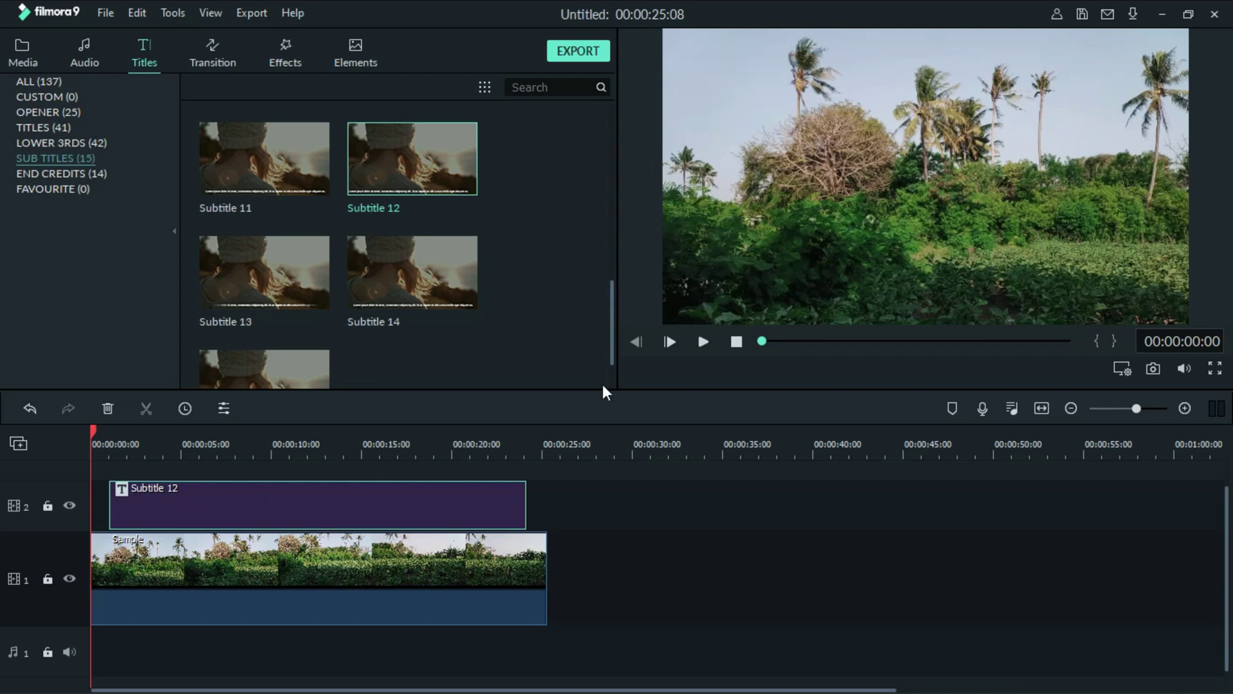
click(709, 341)
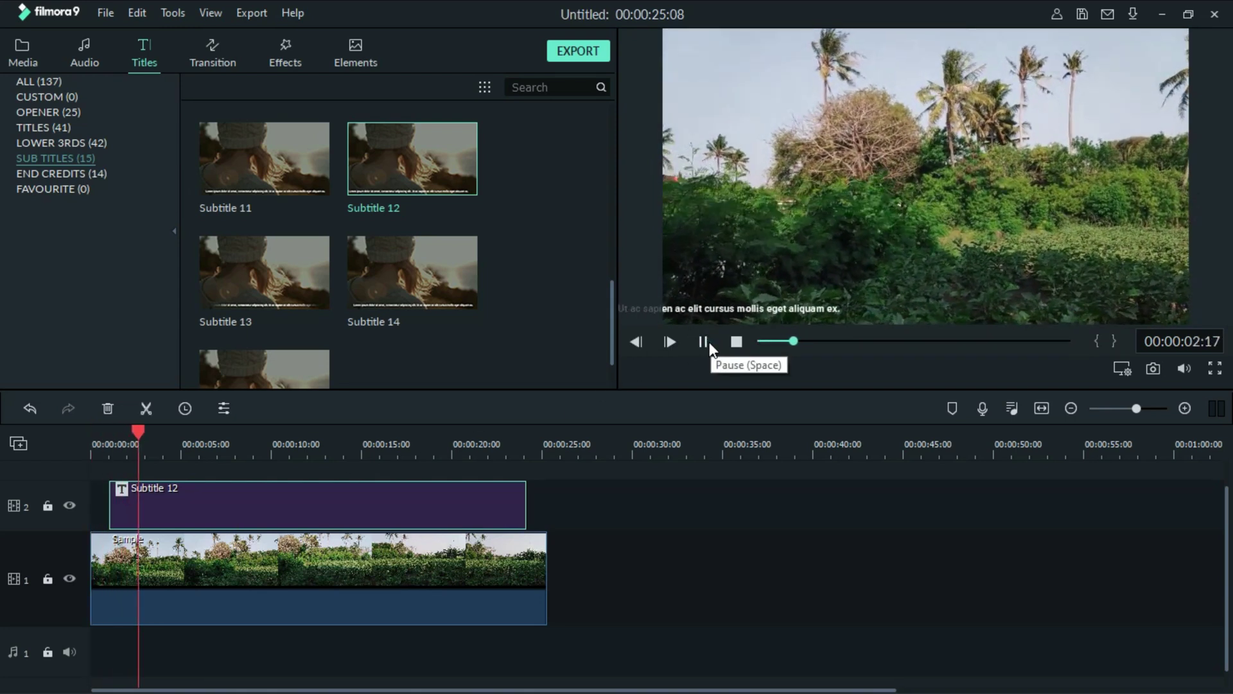
click(735, 342)
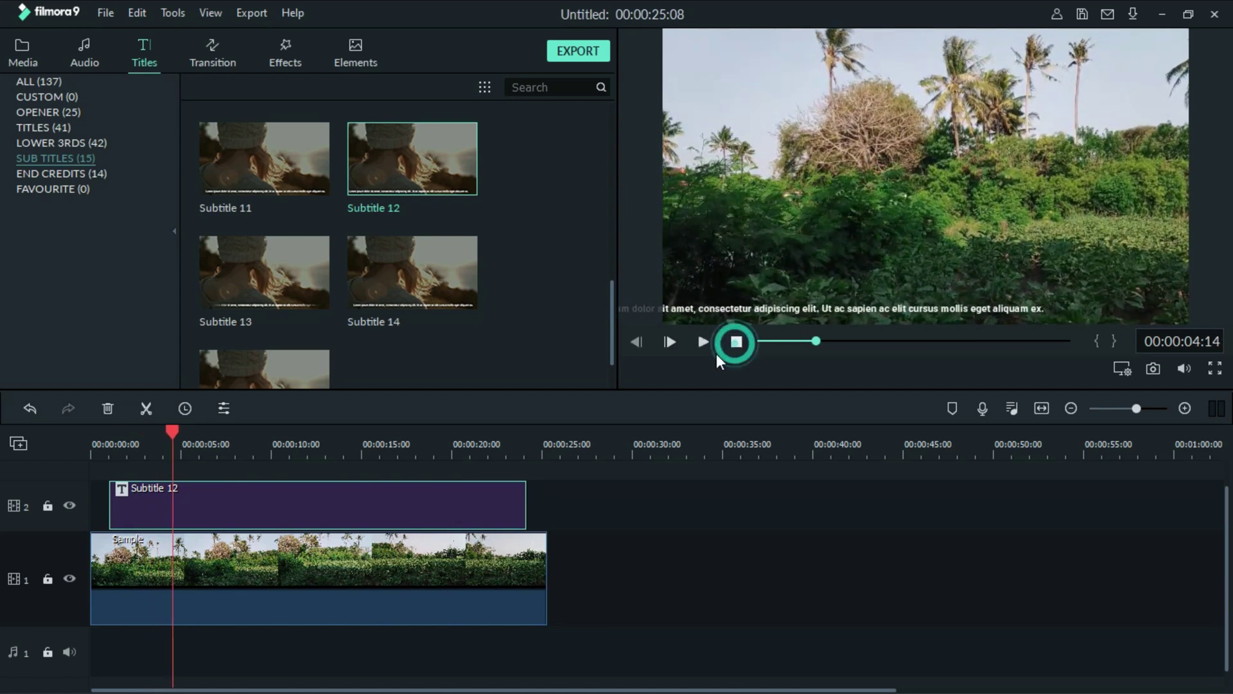
Open the Subtitle 12 clip for advanced text editing and delete its text line beginning "Ut ac aspien"
double_click(305, 510)
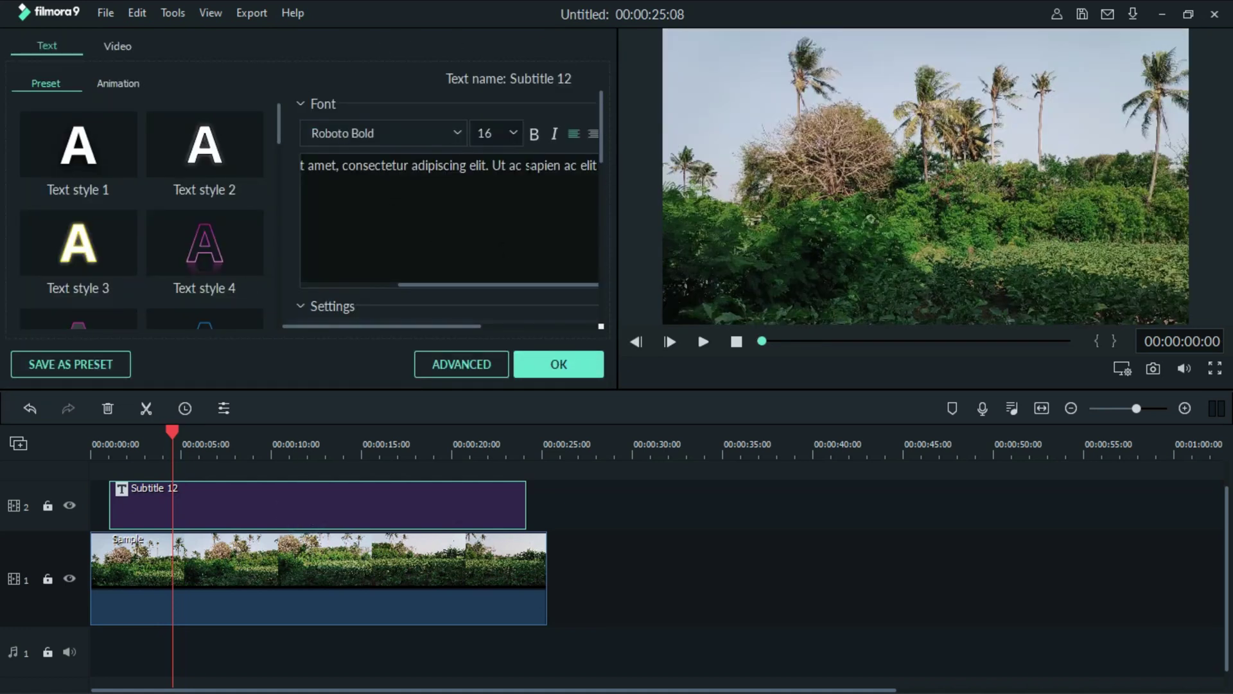
click(453, 369)
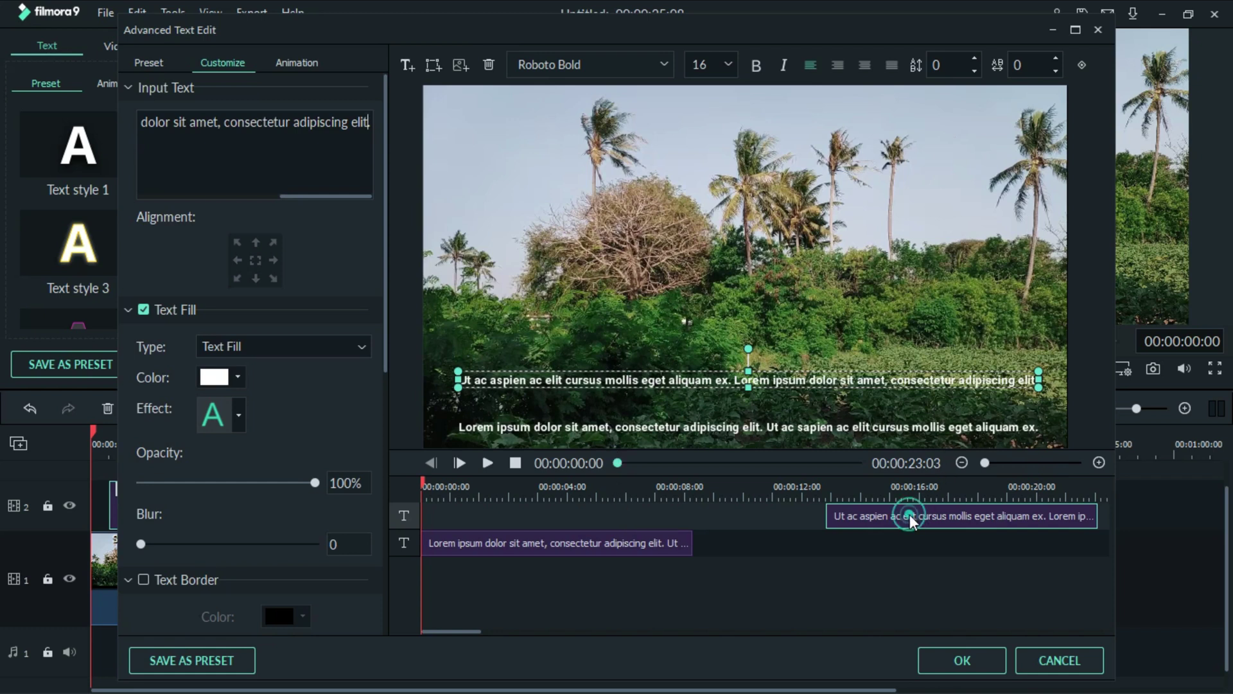
click(489, 65)
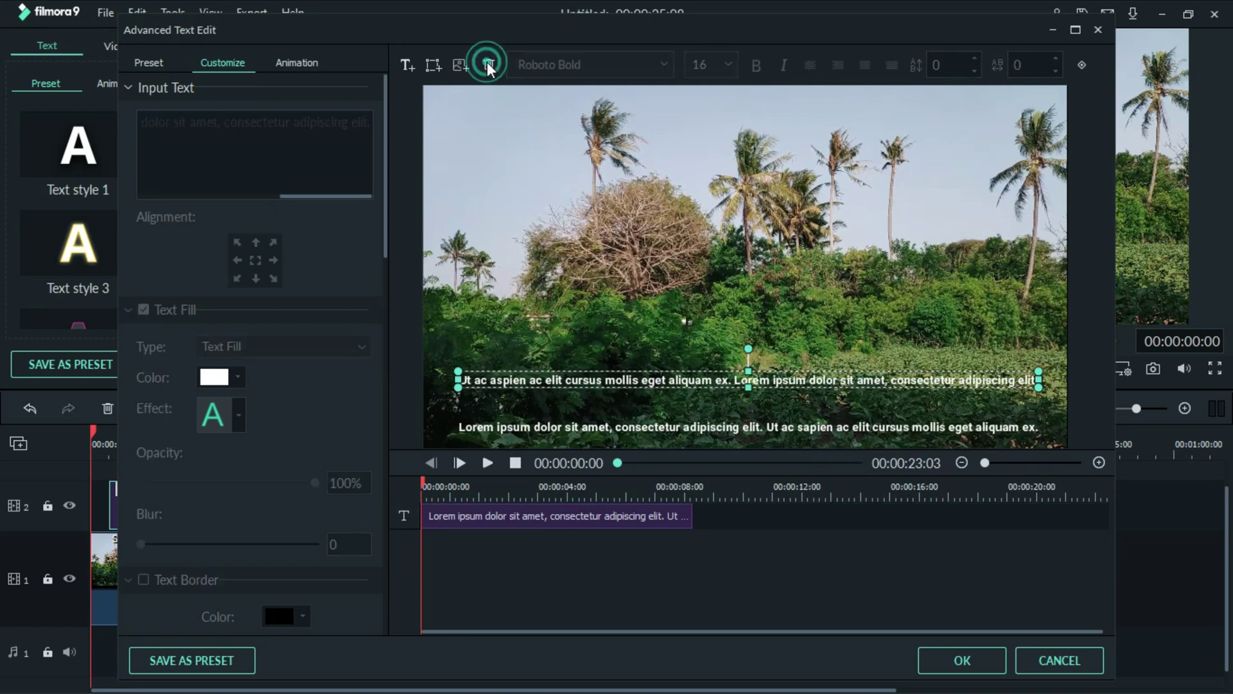
Replace the remaining placeholder line with "SELAMAT DATANG DI CHANNEL BANG WASEH. JANGAN LUPA SUBSCRIE, LIKE, SHARE DAN COMMENT"
click(635, 528)
drag(370, 122, 115, 113)
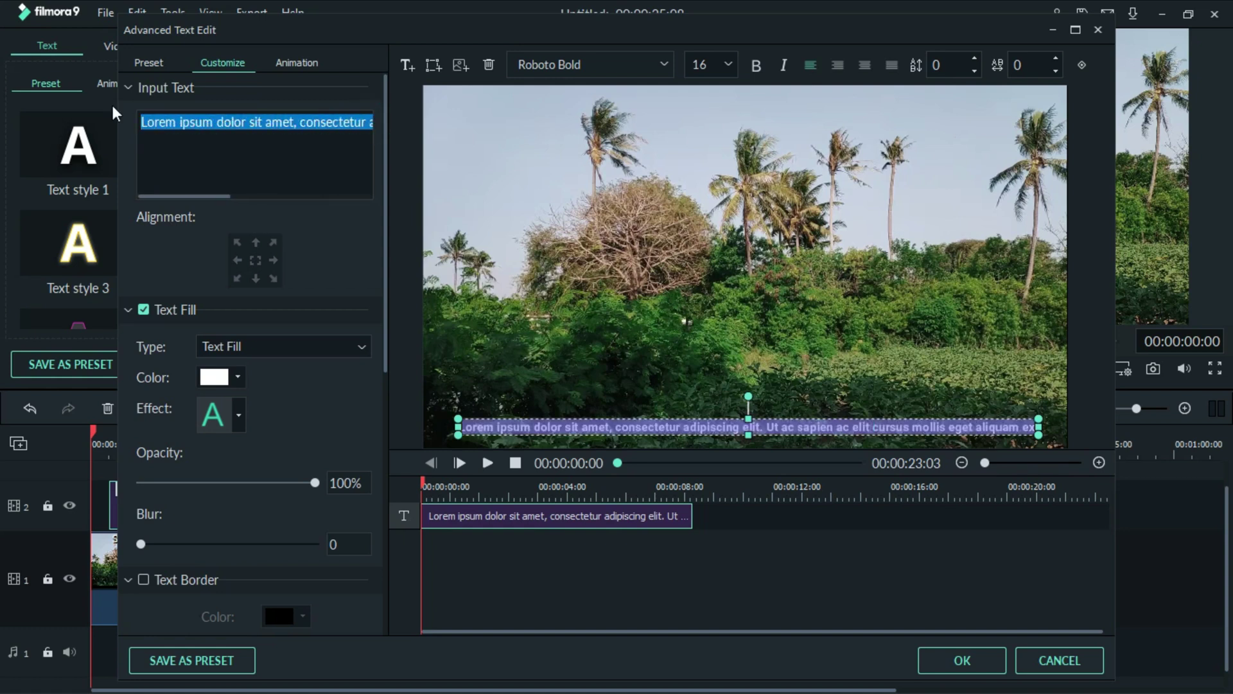
key(BackSpace)
click(180, 119)
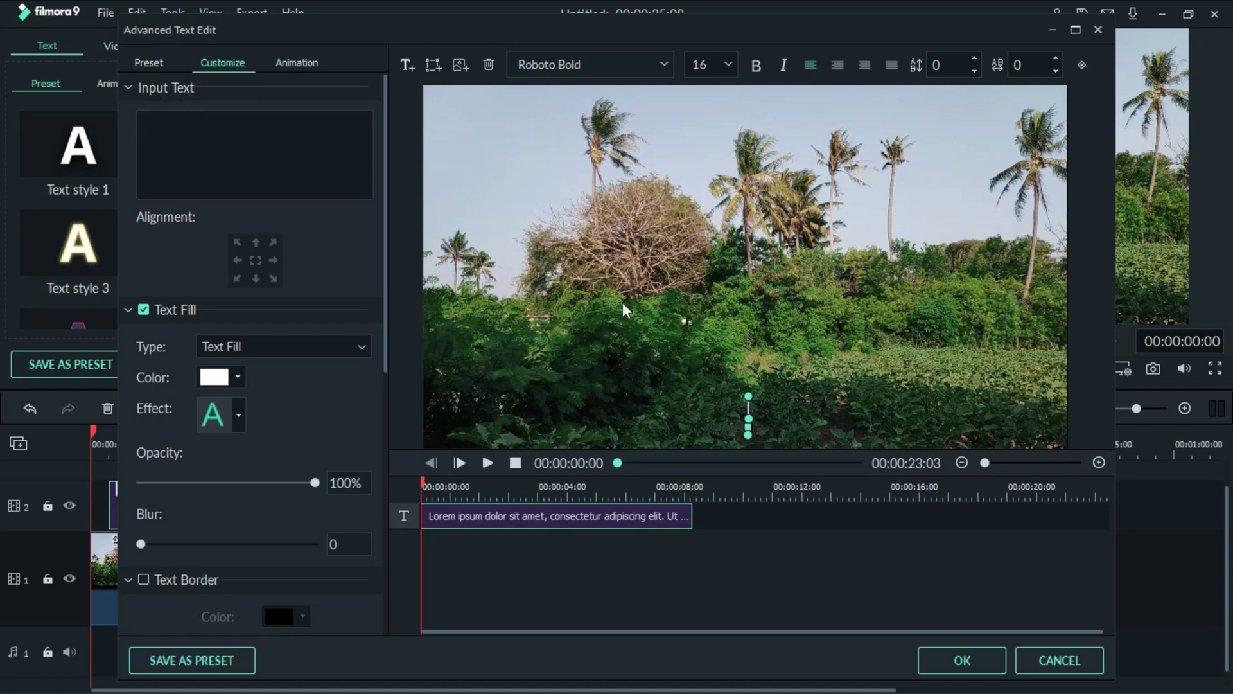
text(SELAMAT DA)
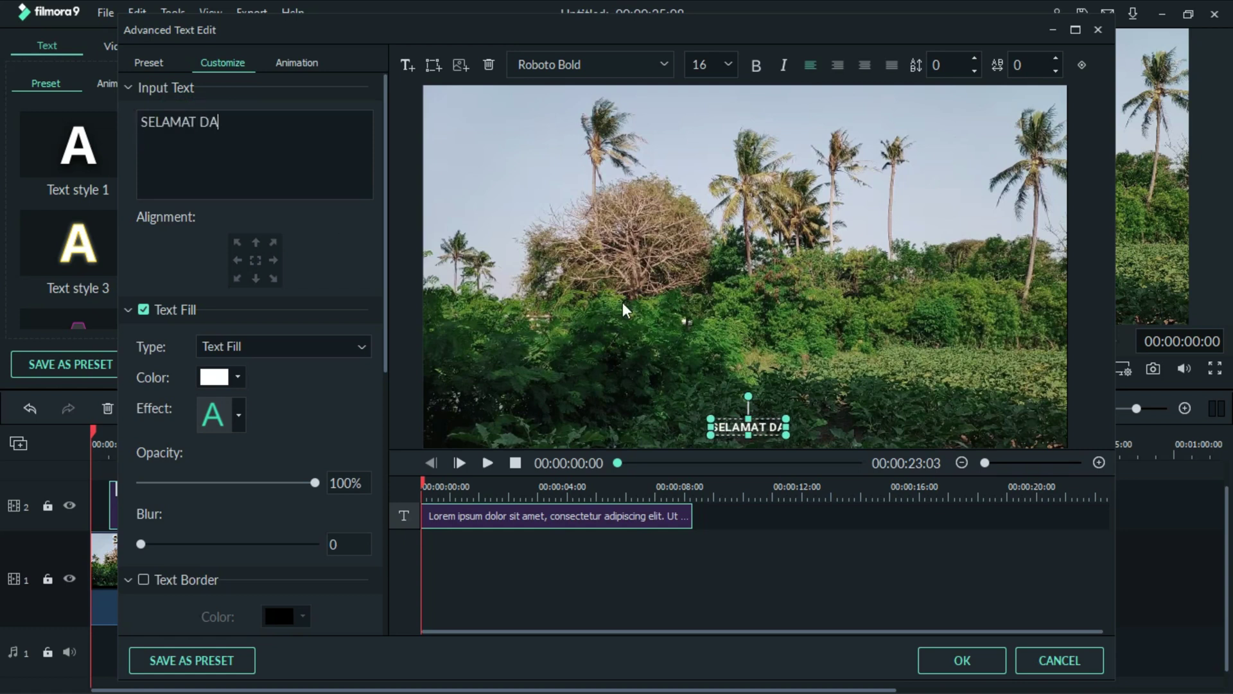
text(TANG DI CHANNEL BANG W)
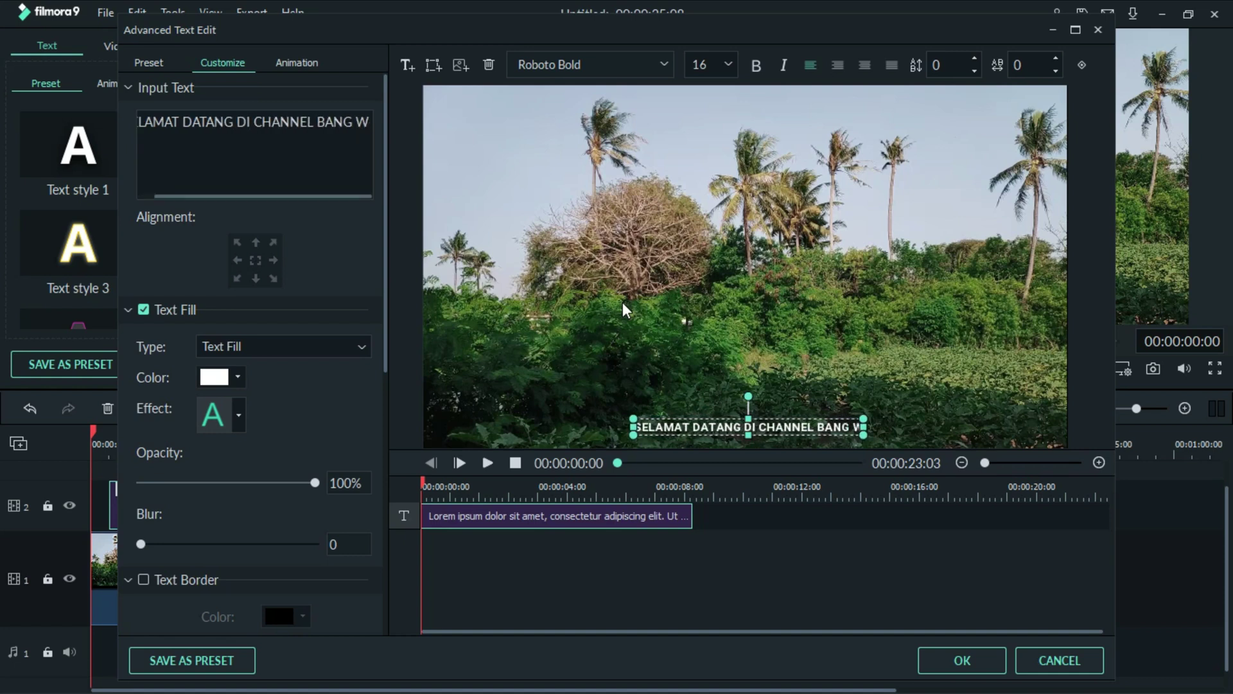
text(ASEH. JANGAN LUPA SUBSC)
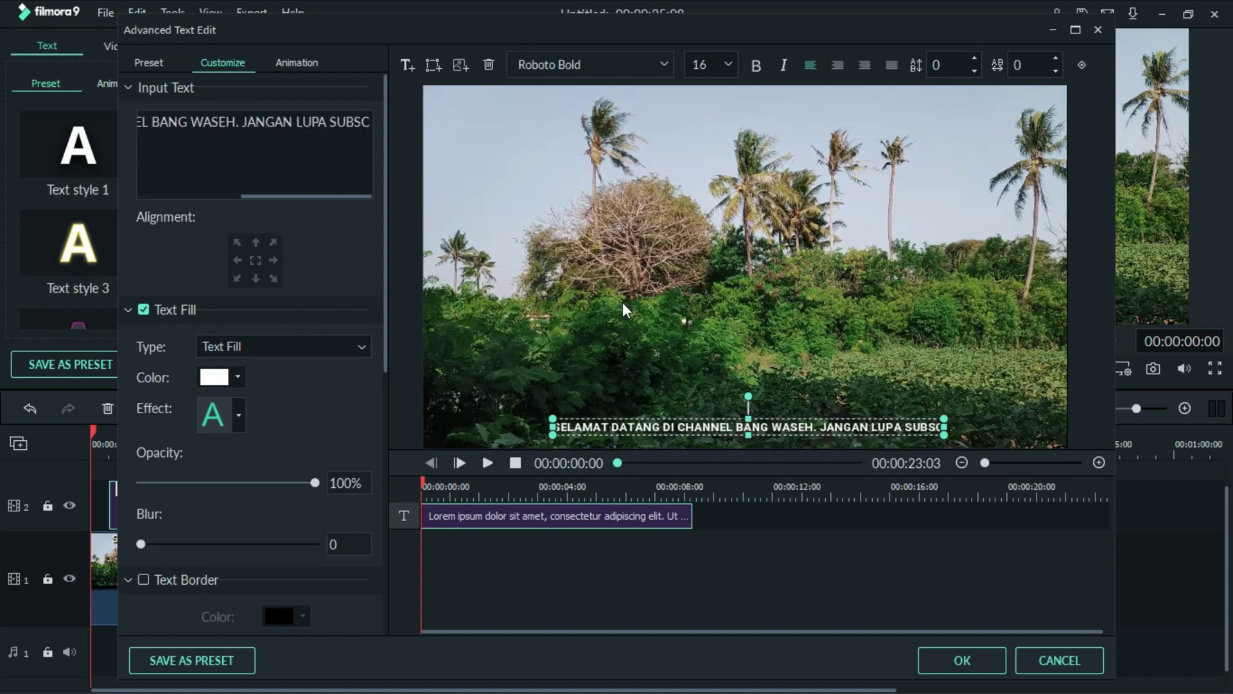
text(RIE, LIKE, SHARE DAN COMMENT)
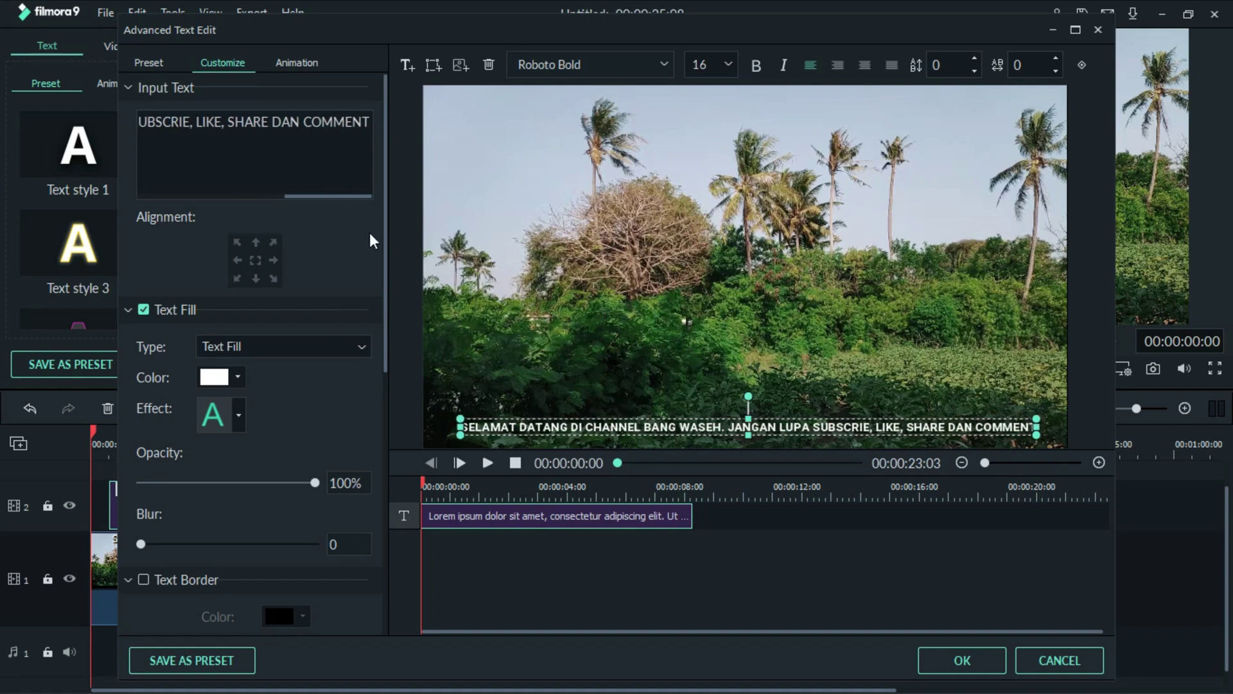
Apply the Left Roll animation to the subtitle text
click(302, 66)
scroll(313, 306, down, 5)
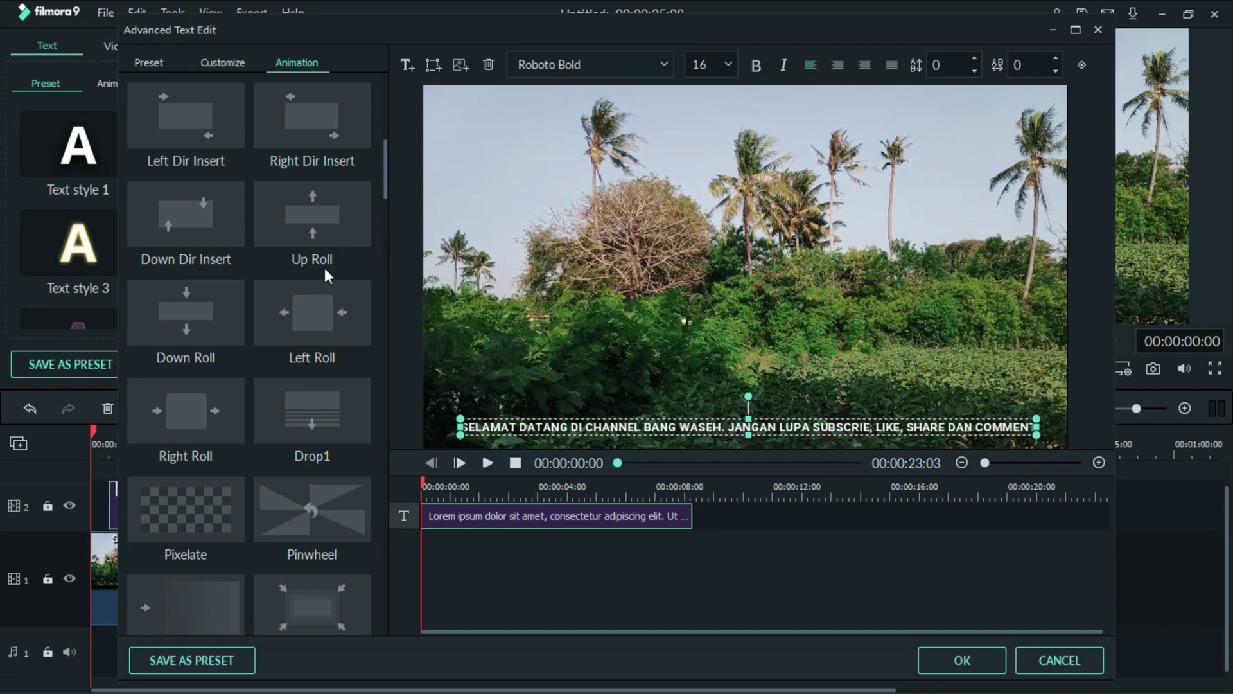
double_click(323, 333)
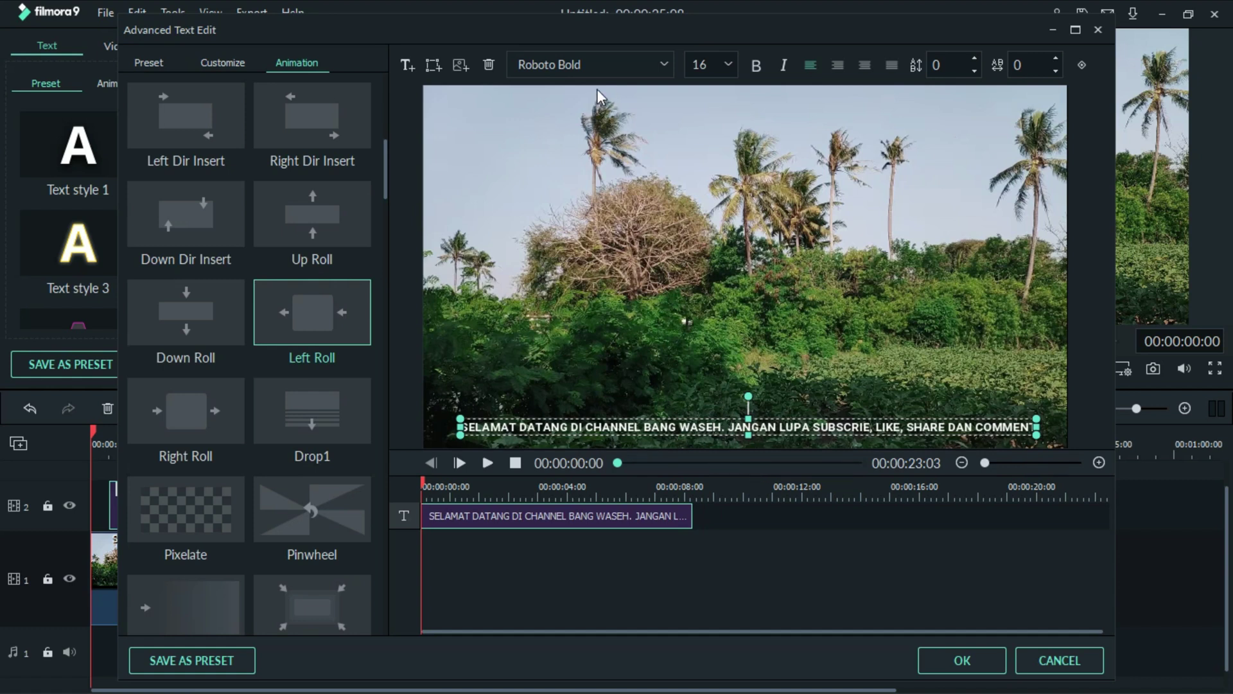
Format the subtitle text in Arial Narrow, size 20, bold, and accept the text edits
click(666, 65)
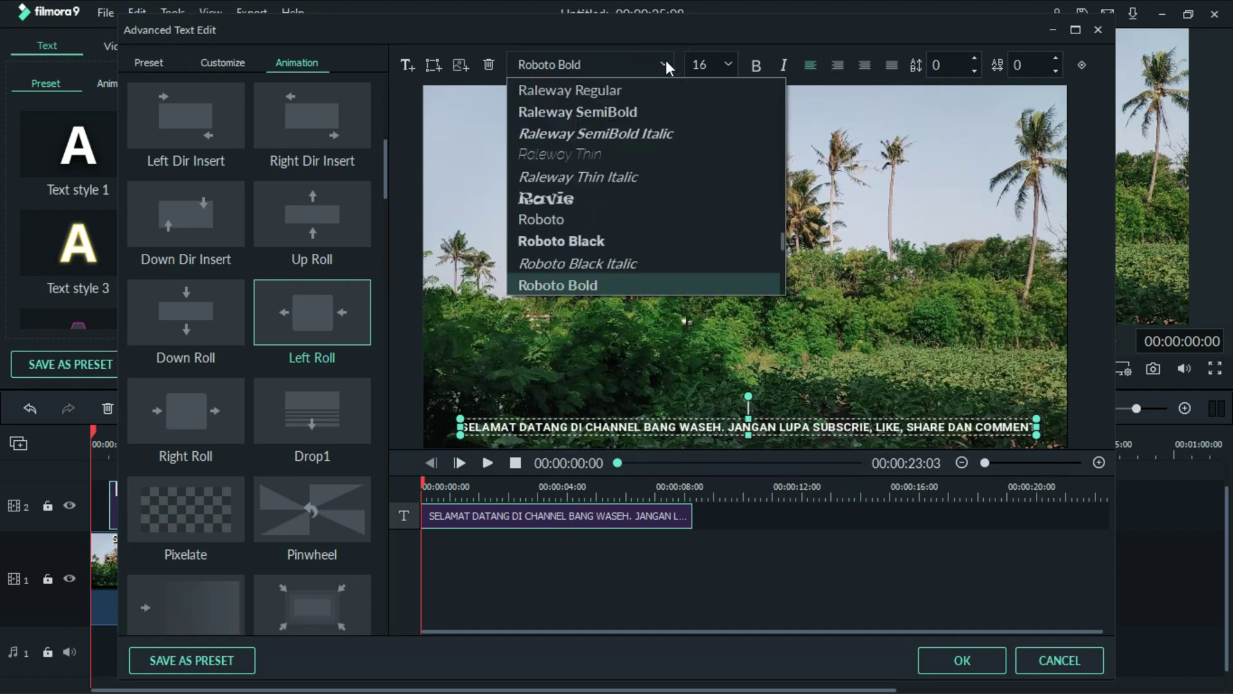
scroll(667, 148, up, 2)
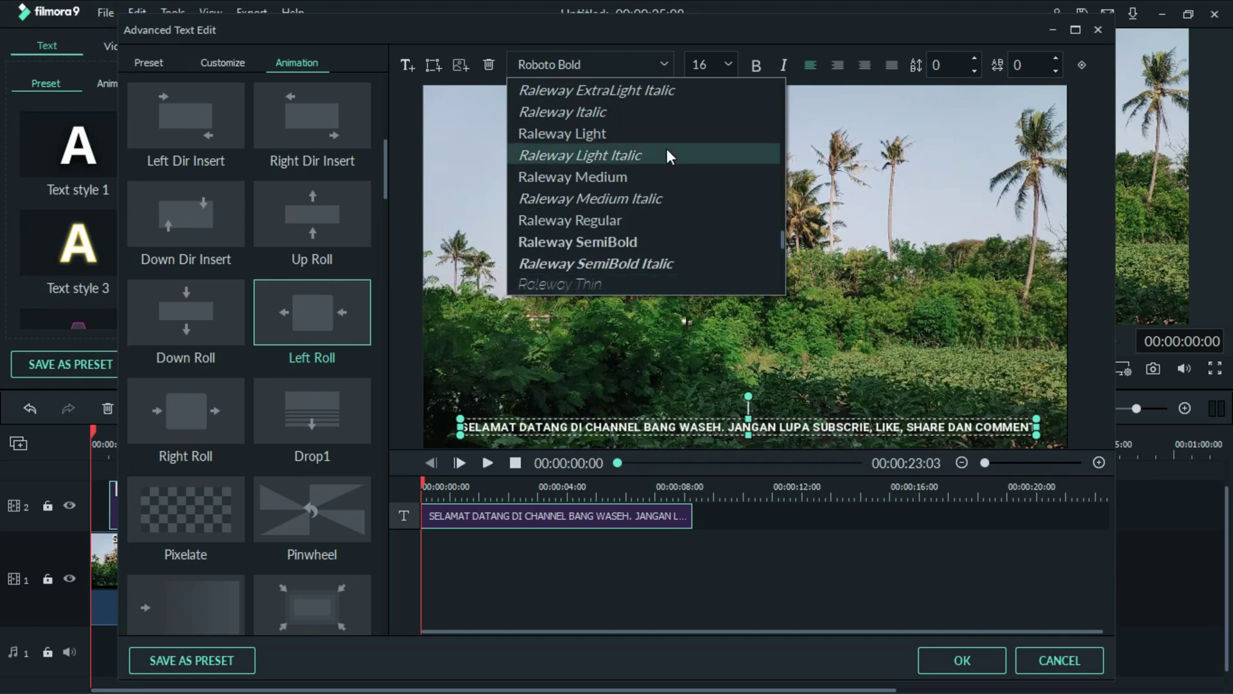
scroll(716, 130, up, 10)
click(555, 200)
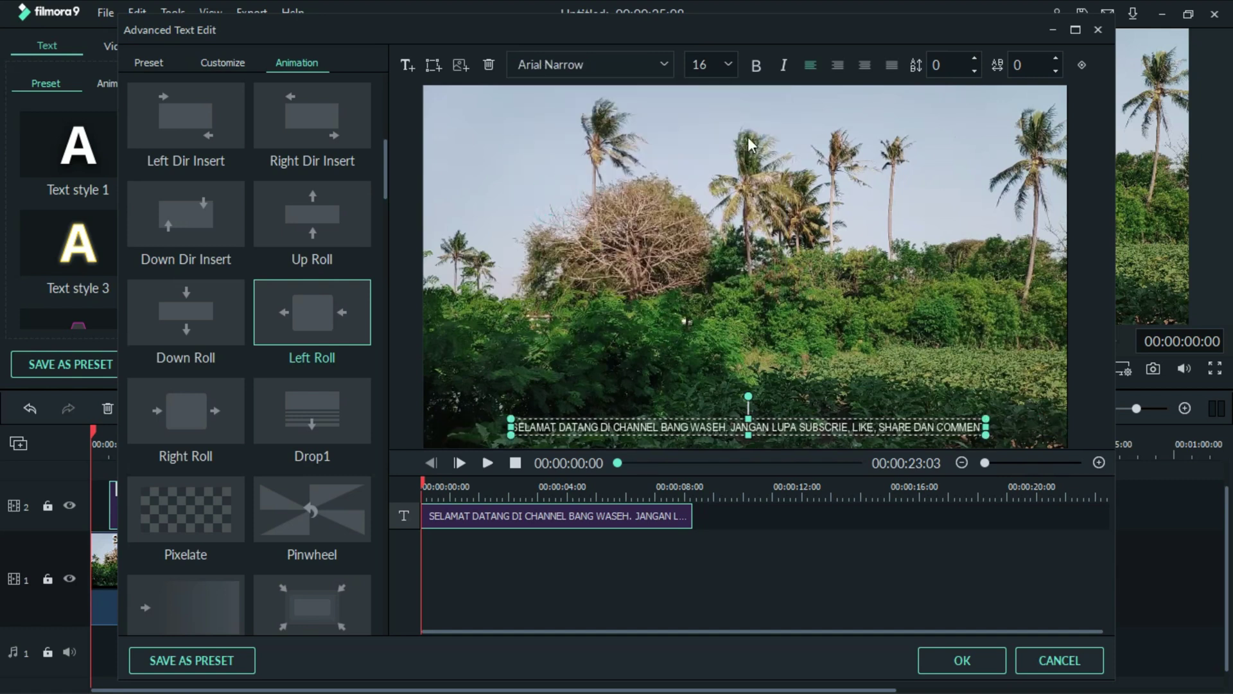
click(730, 63)
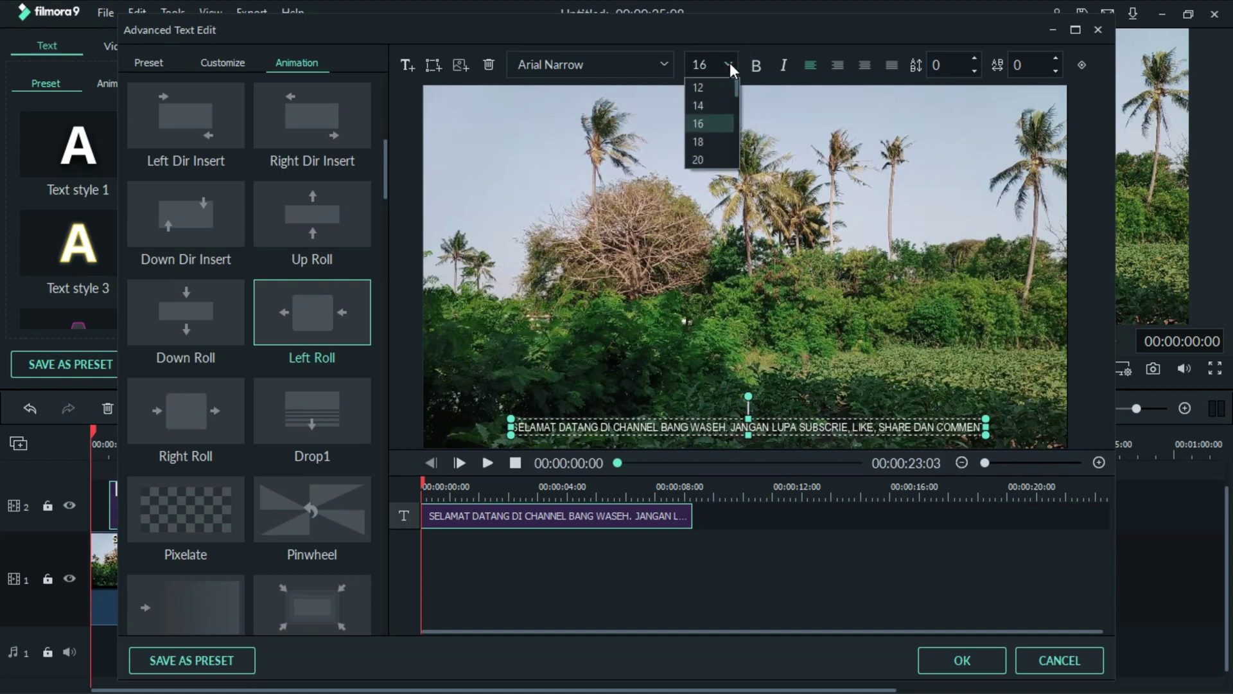
click(708, 157)
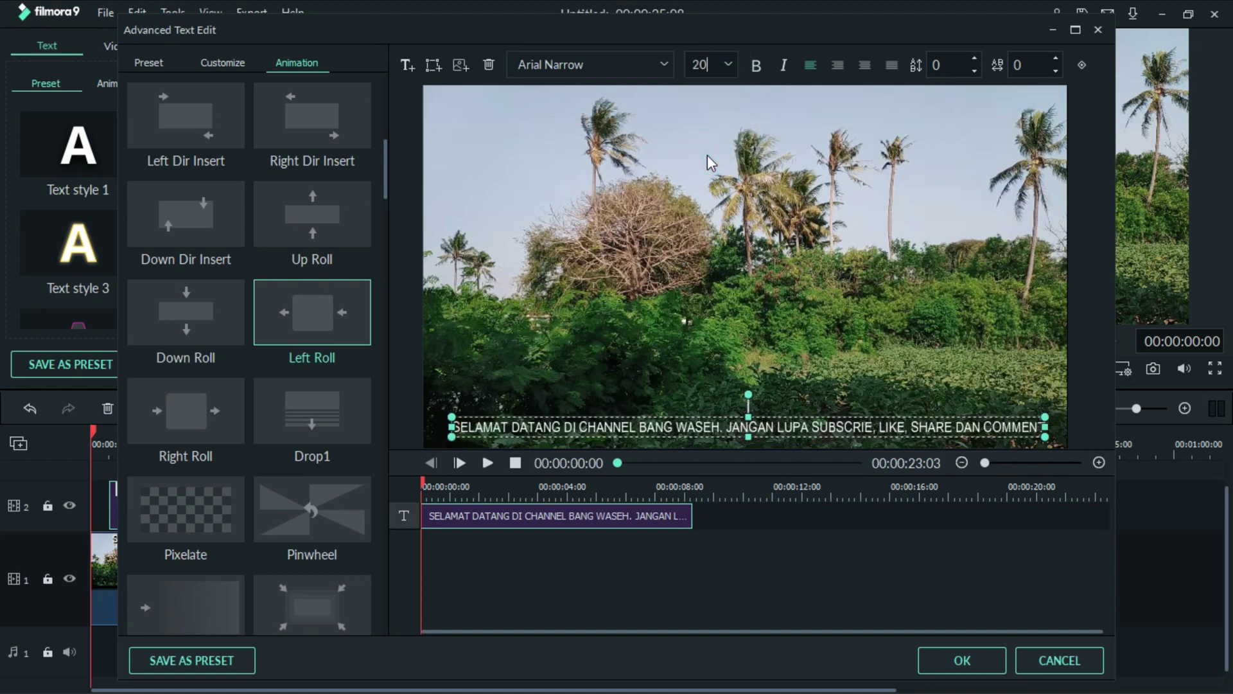
click(756, 66)
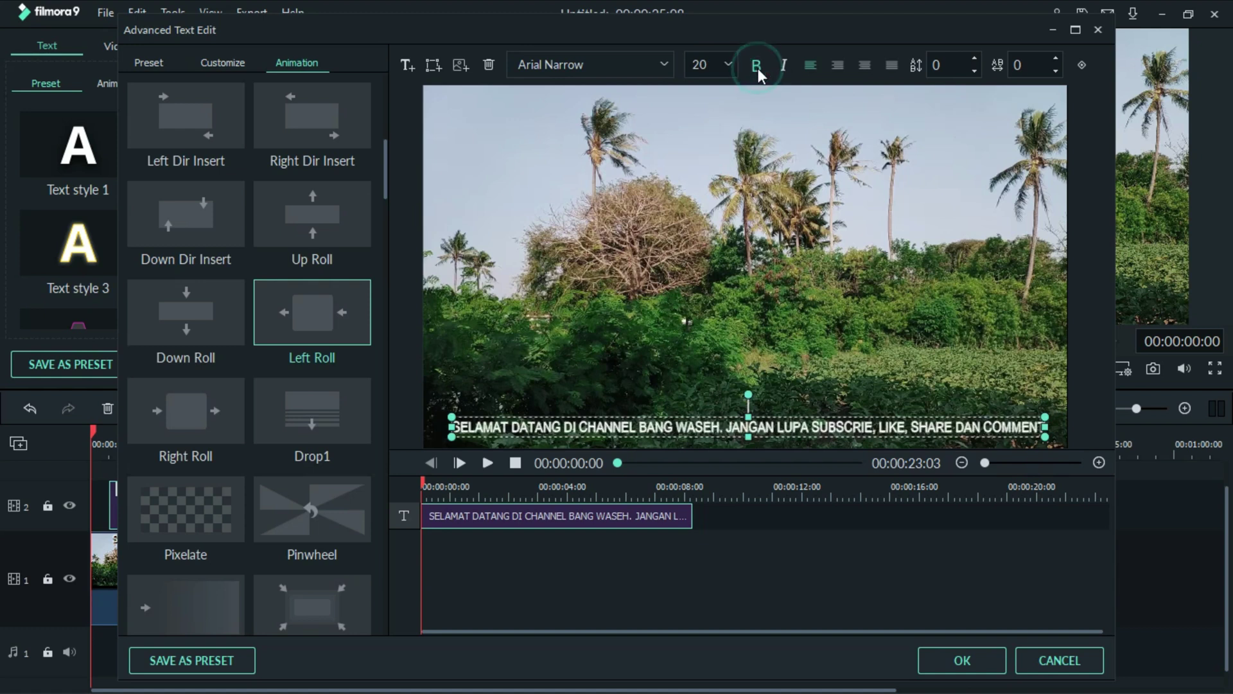
click(962, 661)
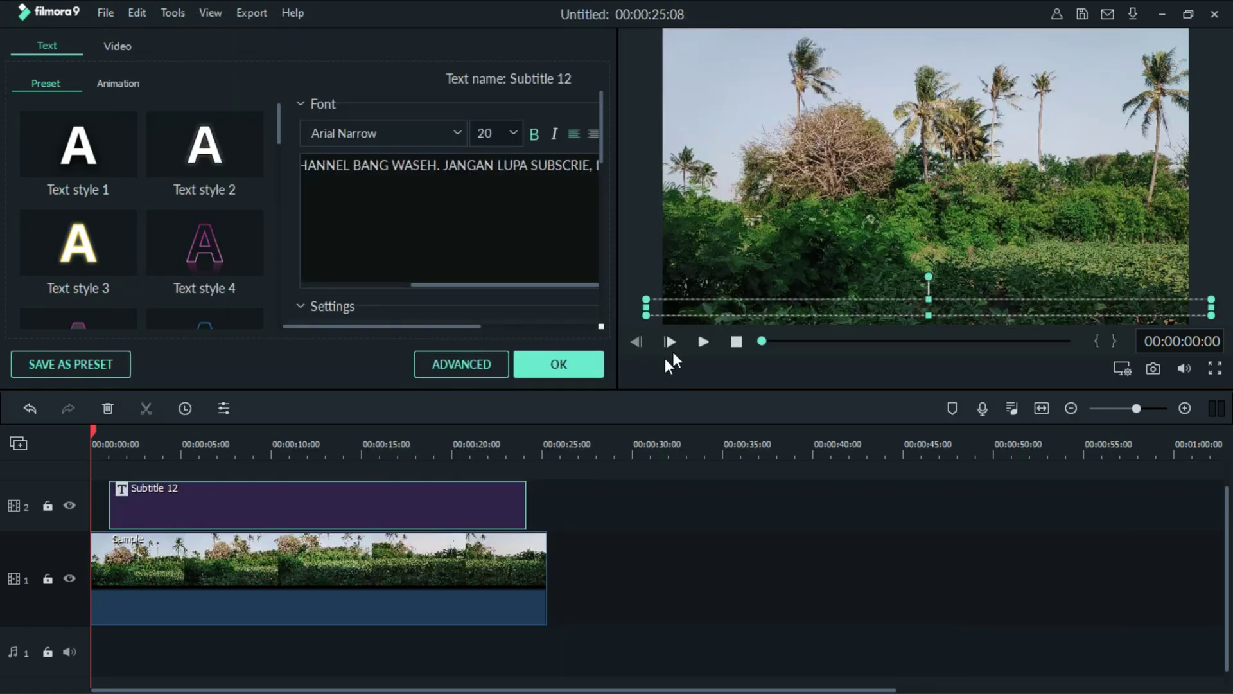
Preview the scrolling subtitle and stretch its clip from the timeline start to about 37 s
click(701, 342)
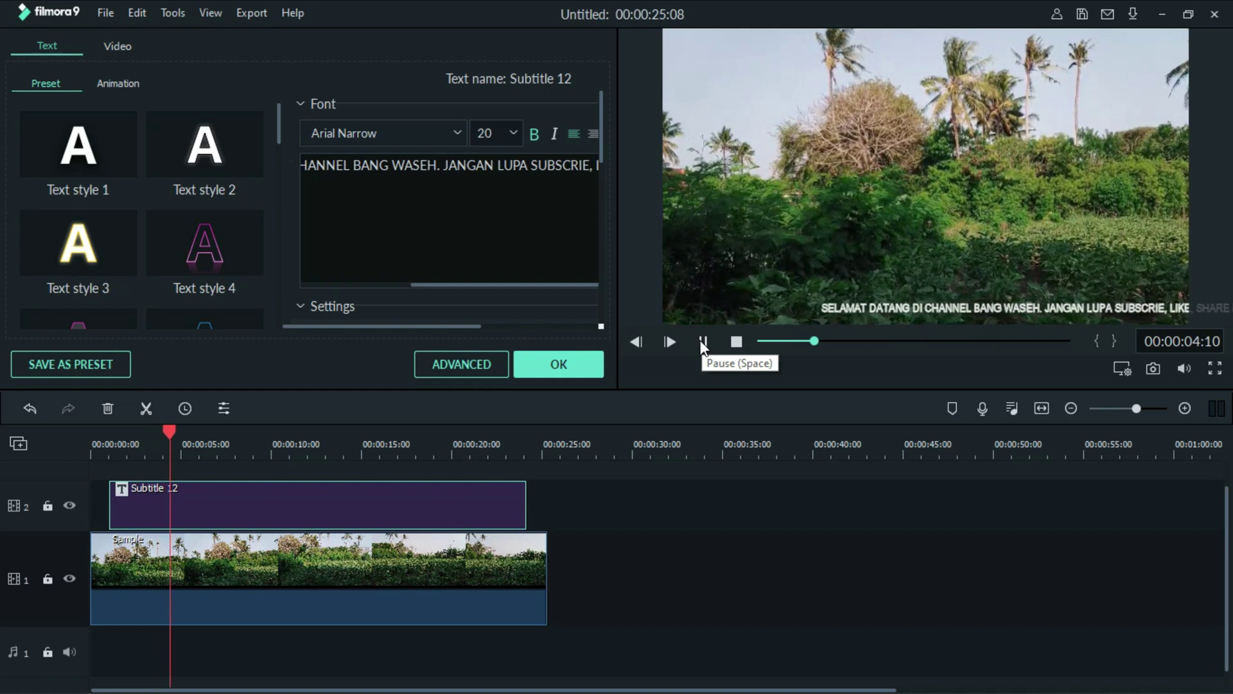
click(703, 345)
drag(330, 505, 298, 504)
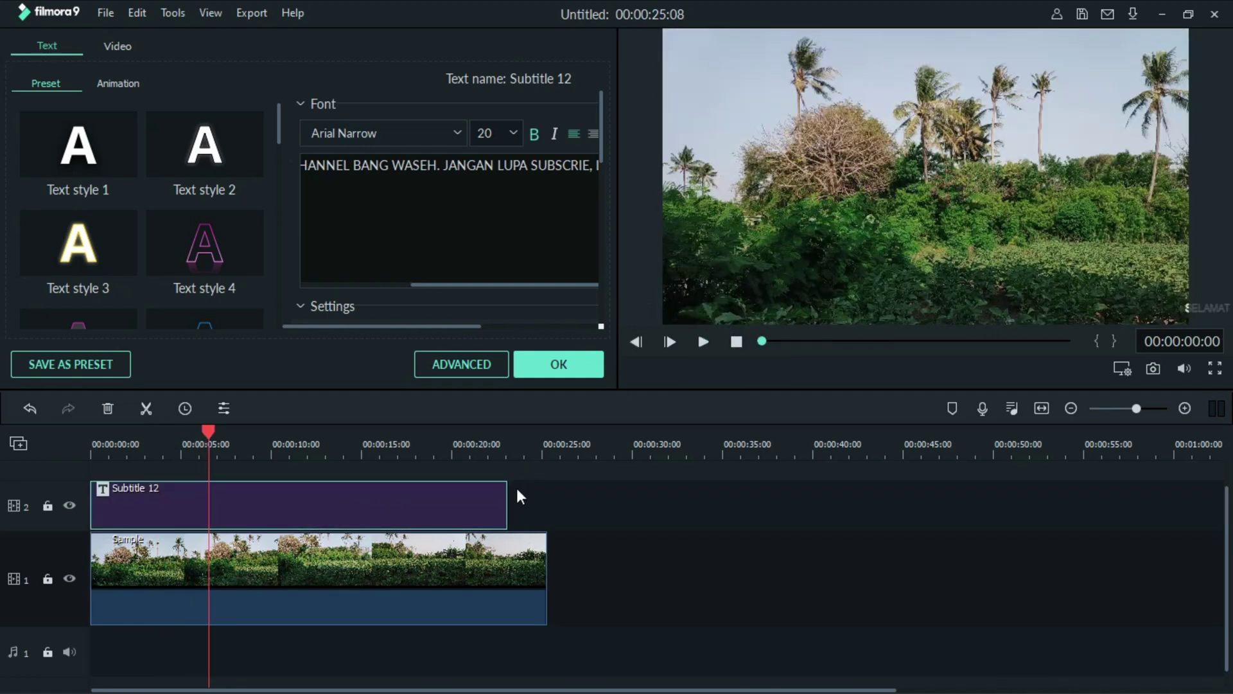
drag(507, 496, 757, 499)
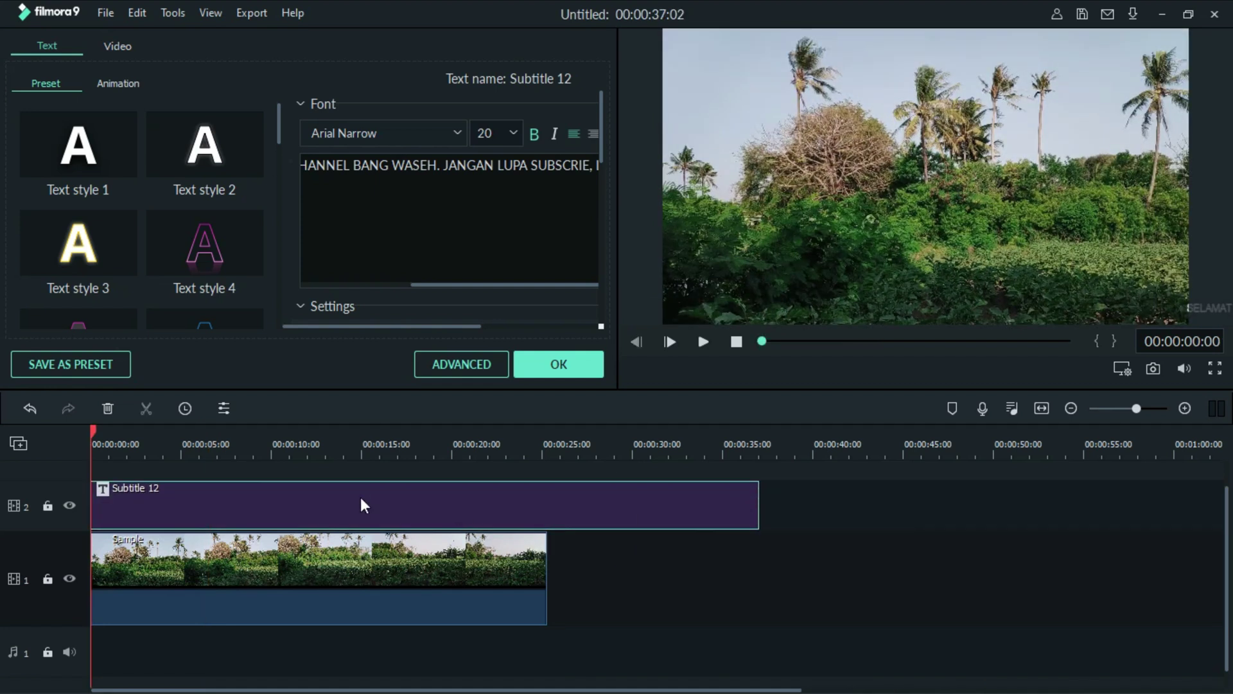
click(703, 341)
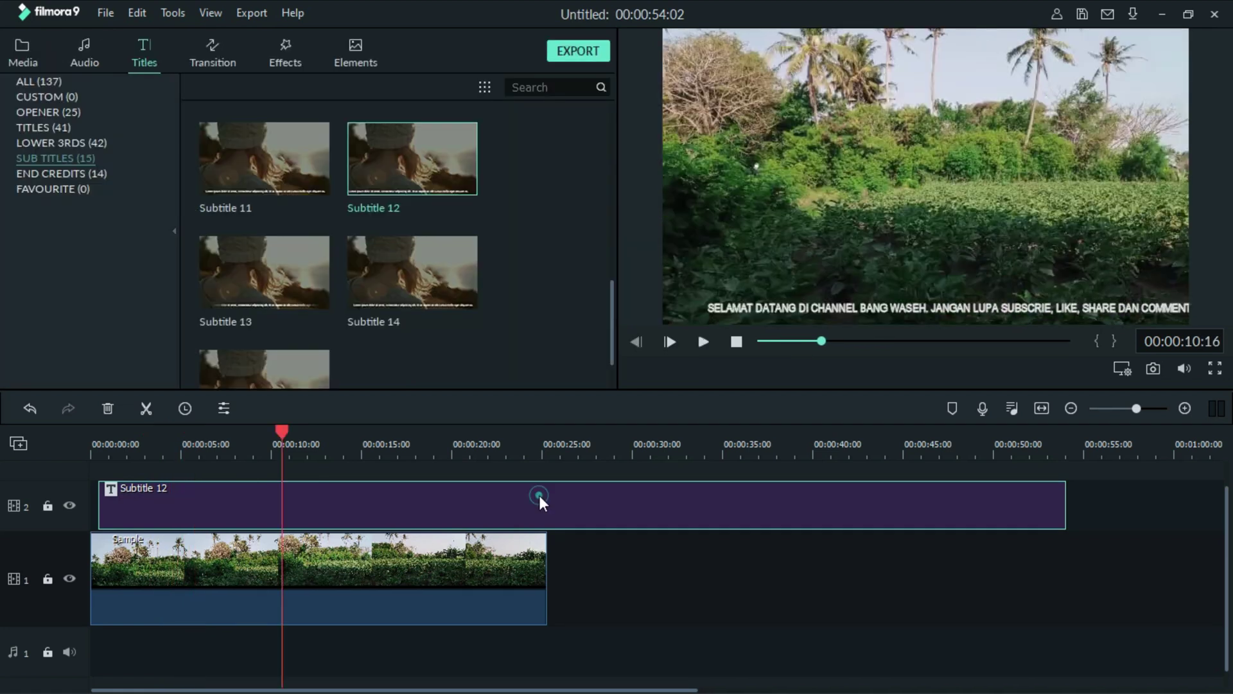
Open the advanced text editor for the Subtitle 12 clip and set the subtitle's text fill color to bright yellow
double_click(538, 495)
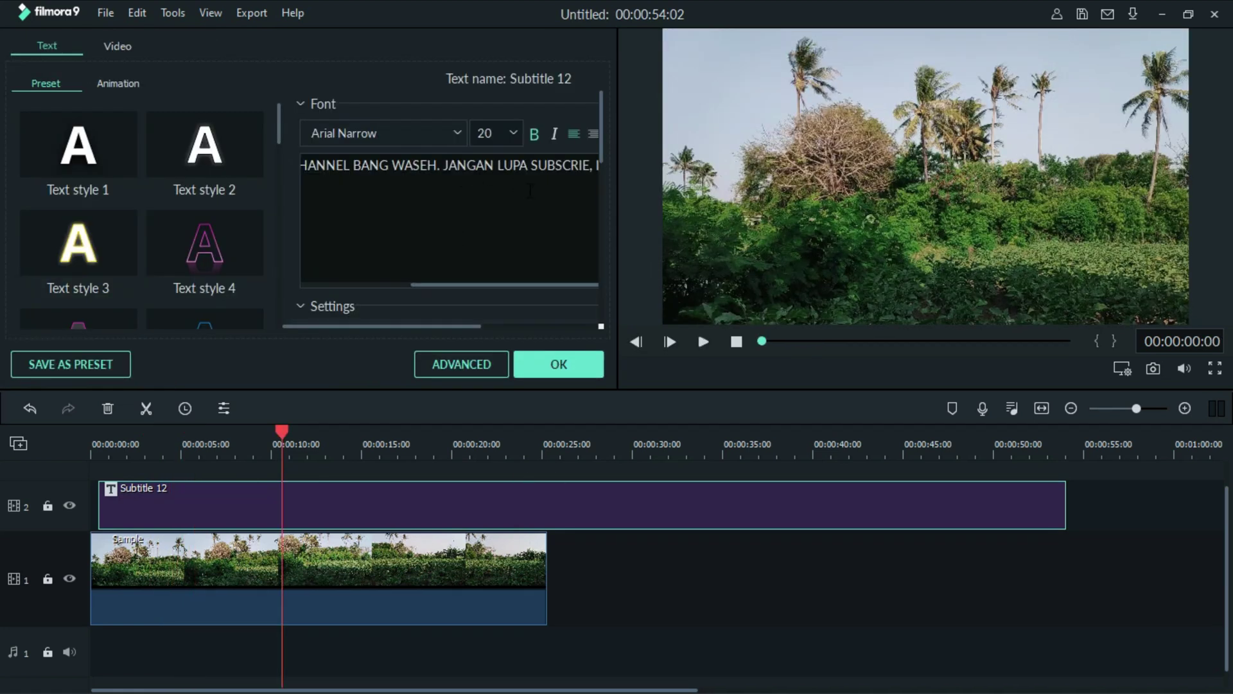
click(474, 361)
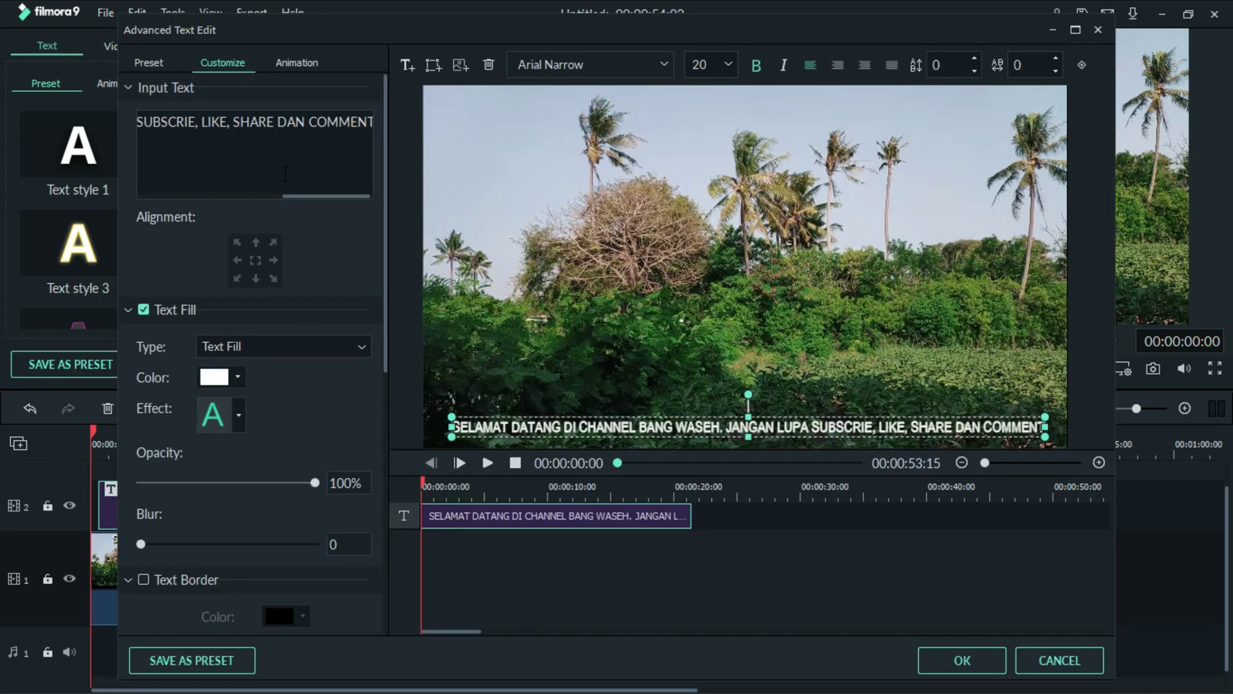
click(243, 381)
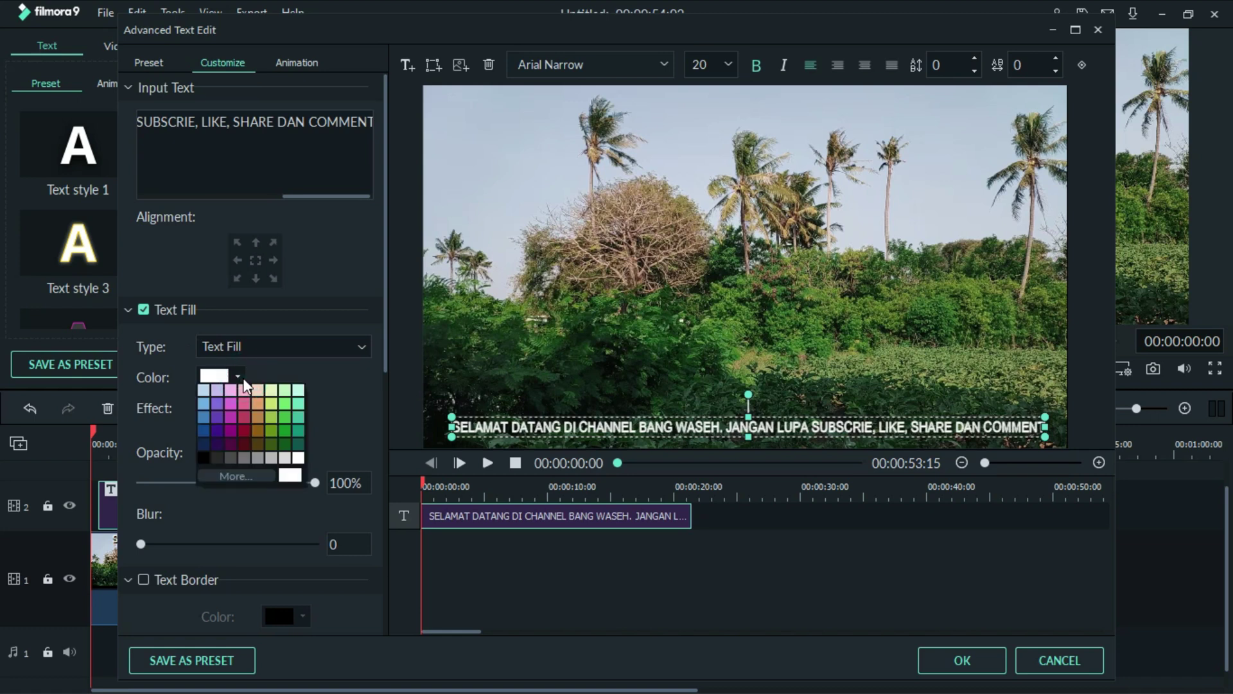
click(254, 482)
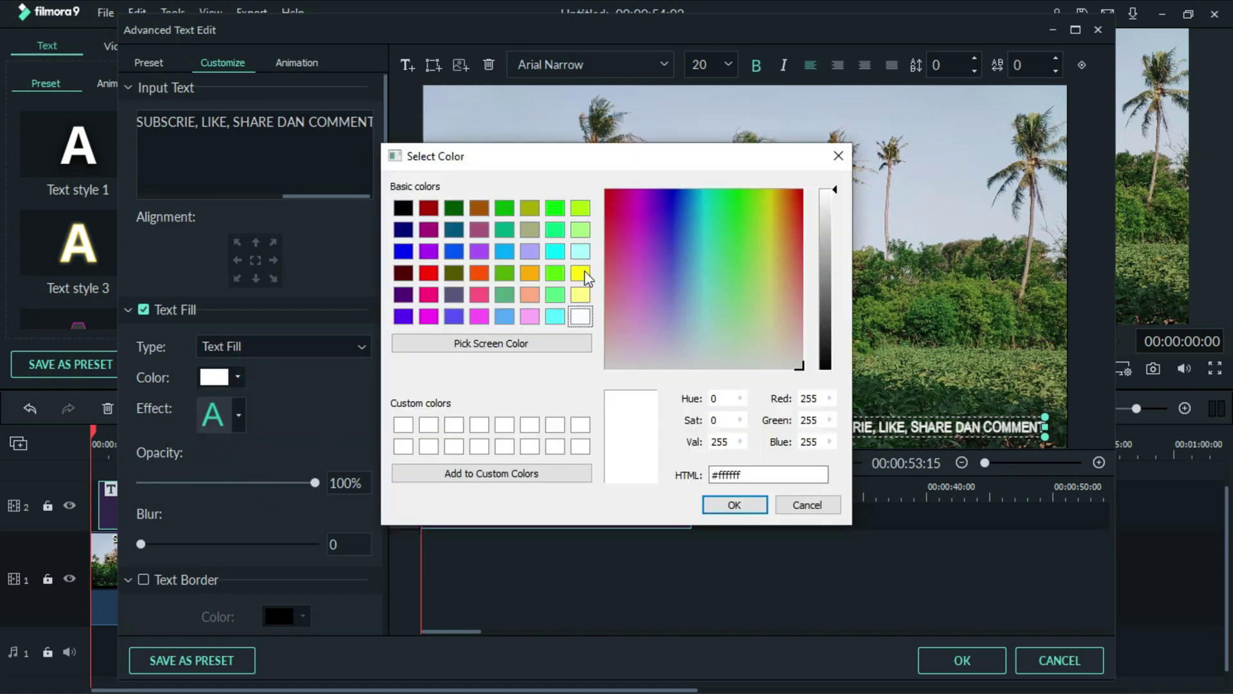
click(580, 273)
click(736, 506)
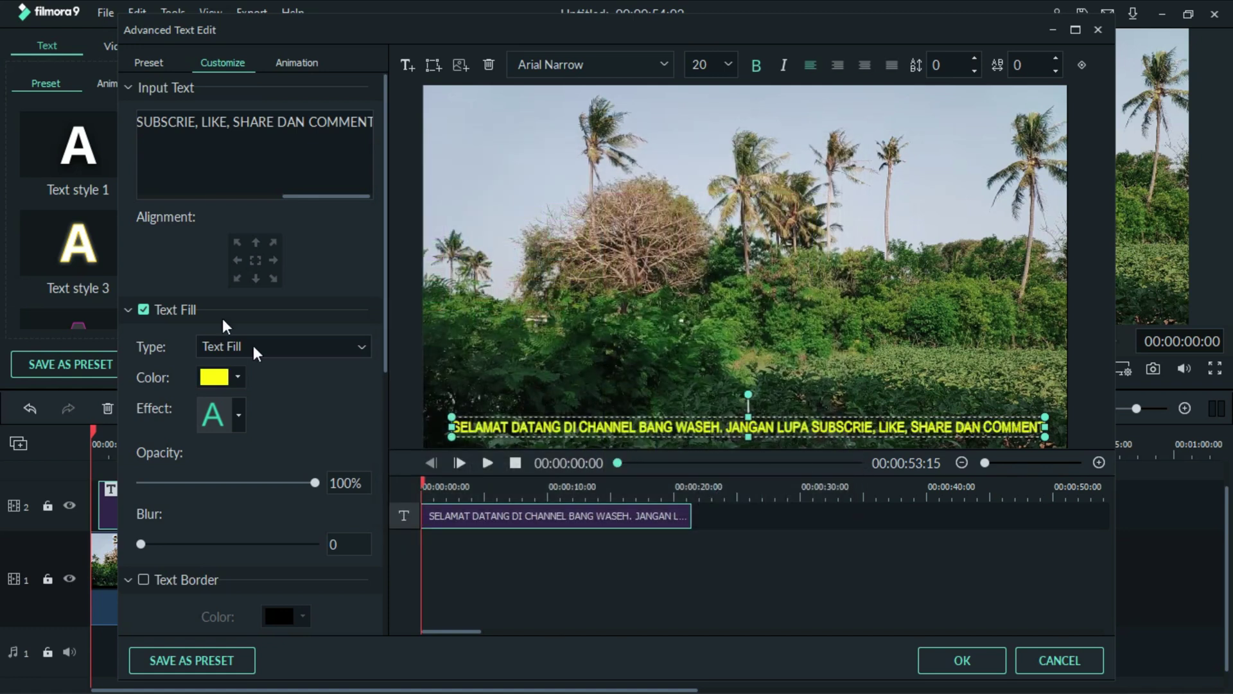
Recolor only the word "SUBSCRIE" dark red, accept the advanced text edits and preview the scrolling subtitle
drag(314, 197, 305, 196)
drag(242, 129, 181, 122)
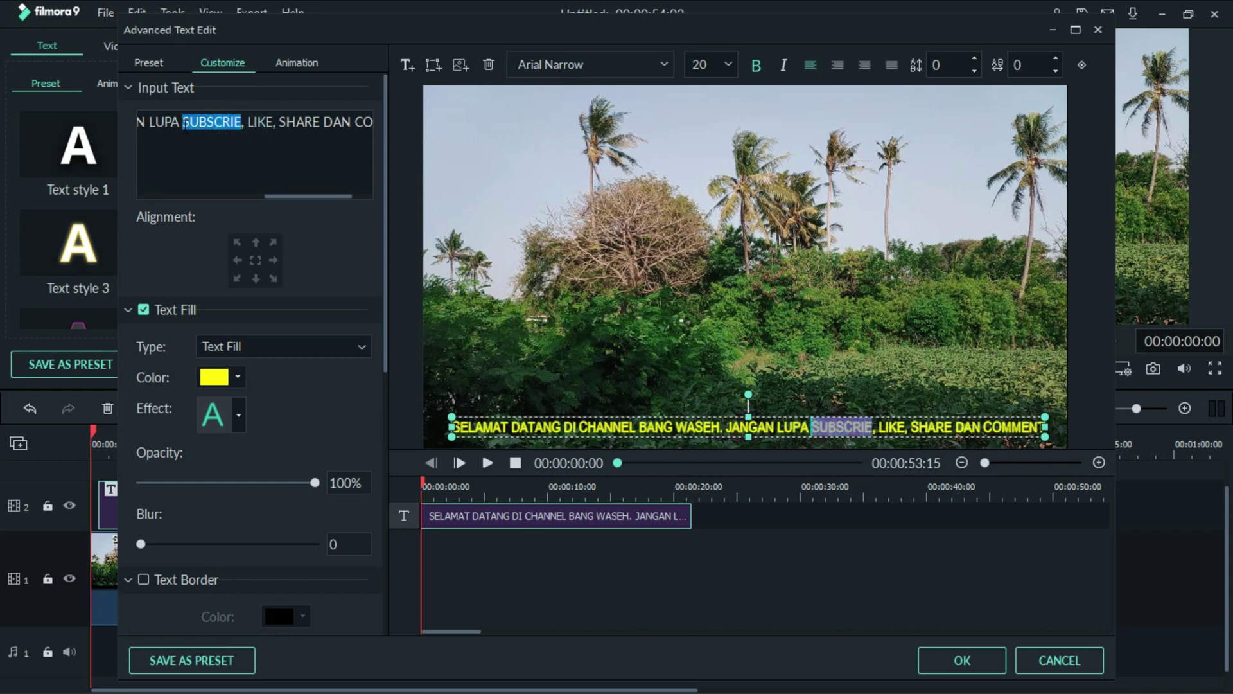
click(239, 383)
click(243, 462)
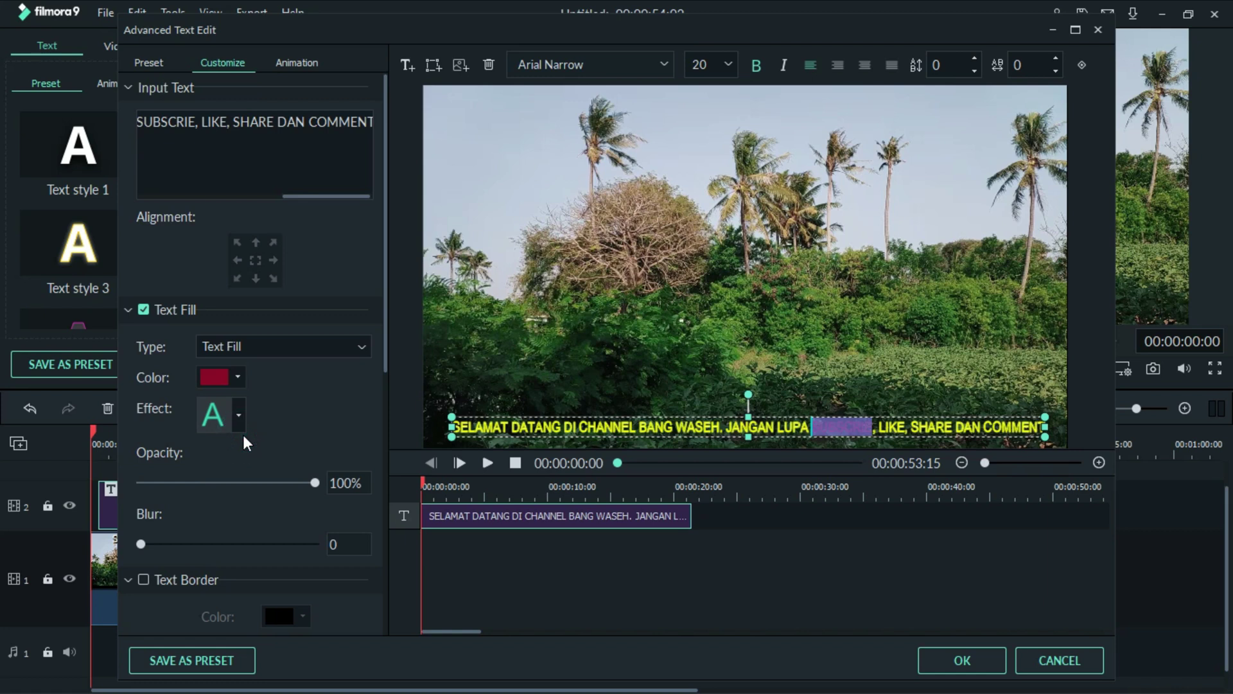
click(954, 649)
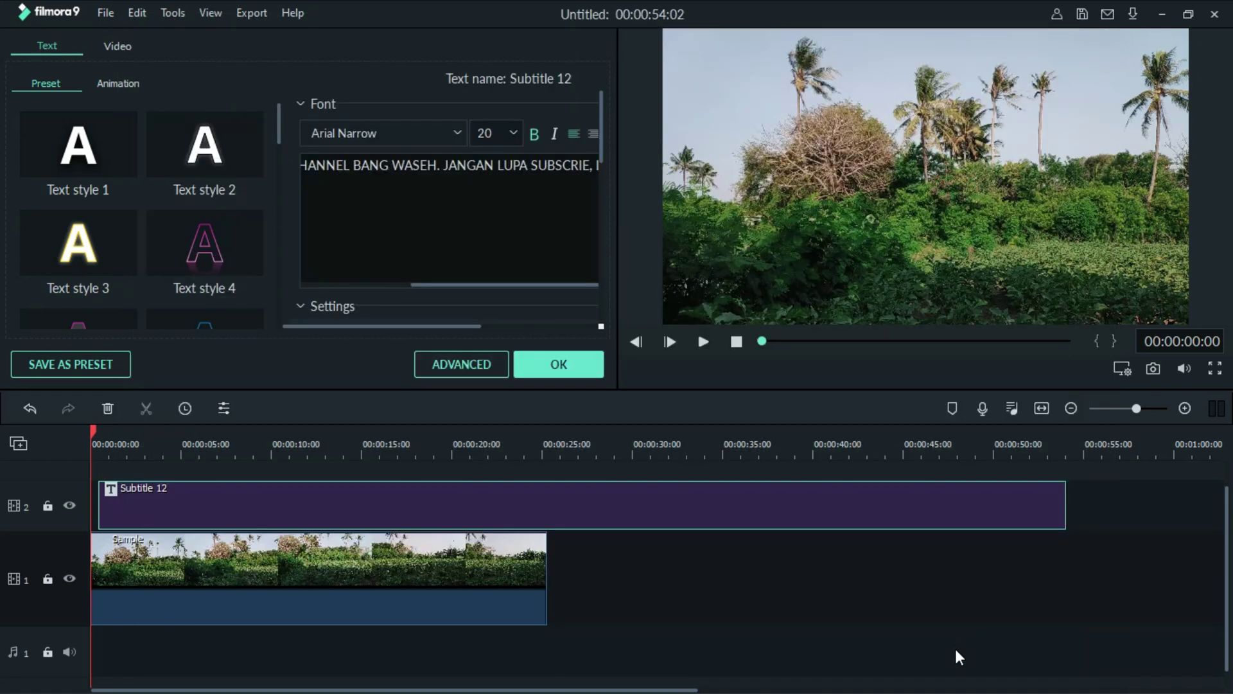
click(704, 342)
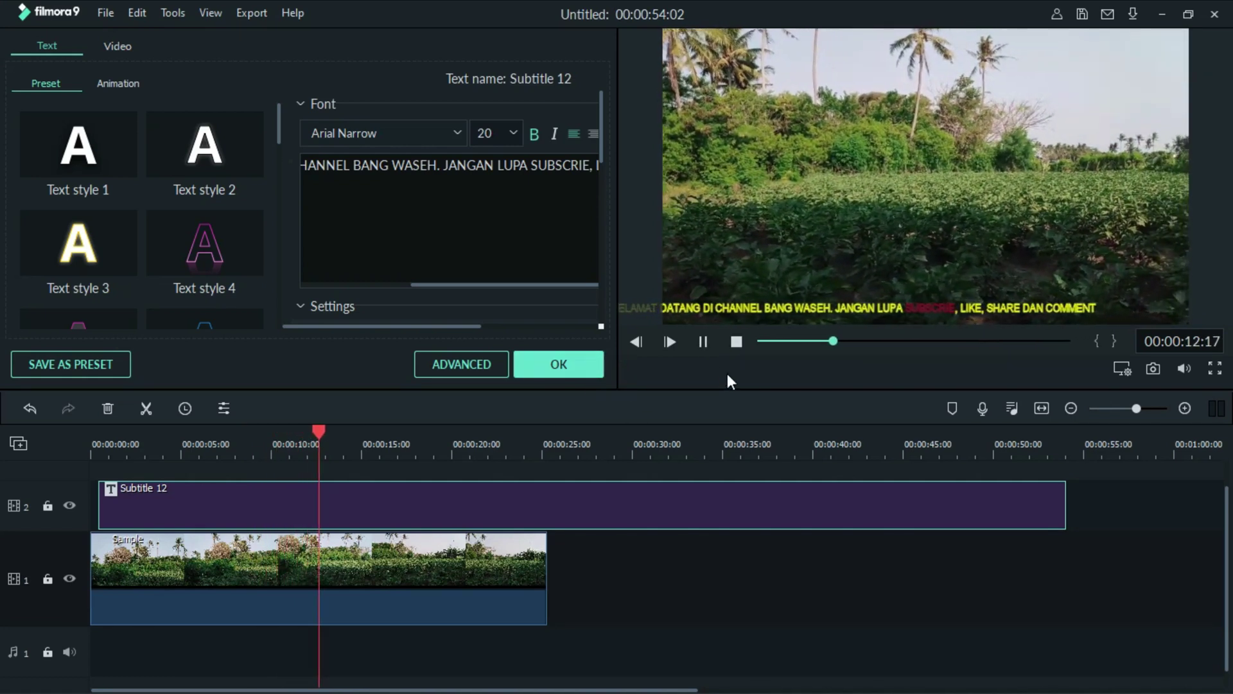
click(736, 342)
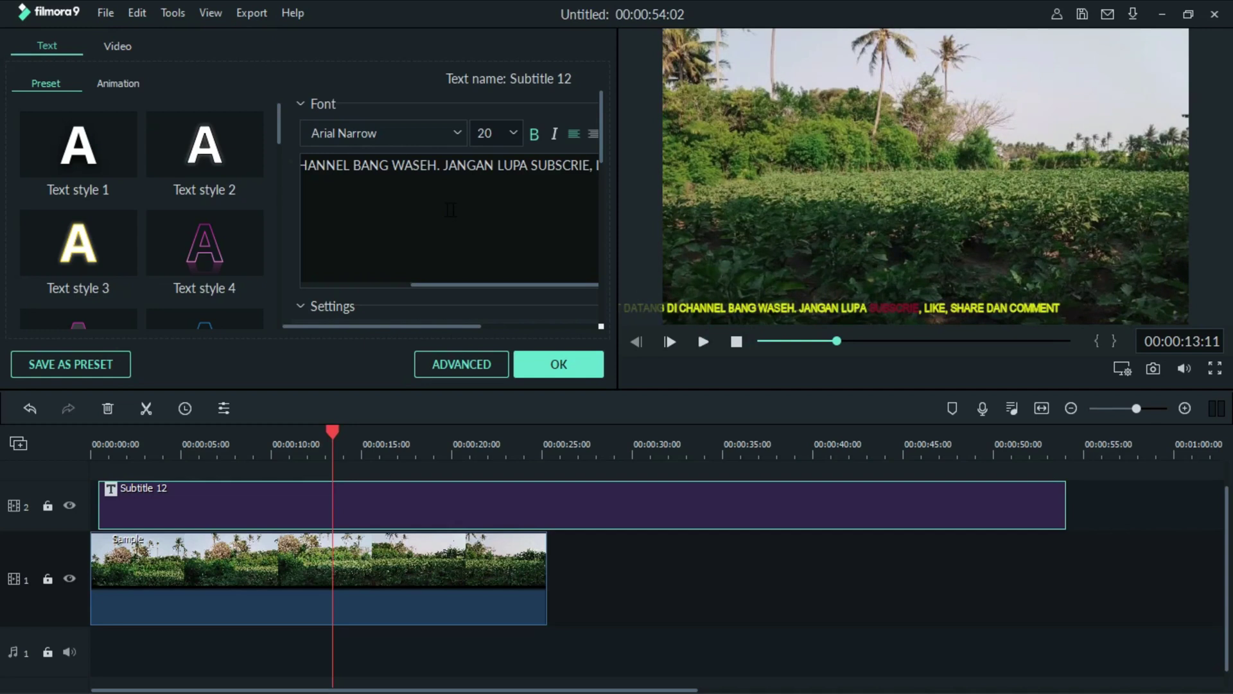
Reopen the advanced text editor and add a white text border to the word "SUBSCRIE"
click(478, 359)
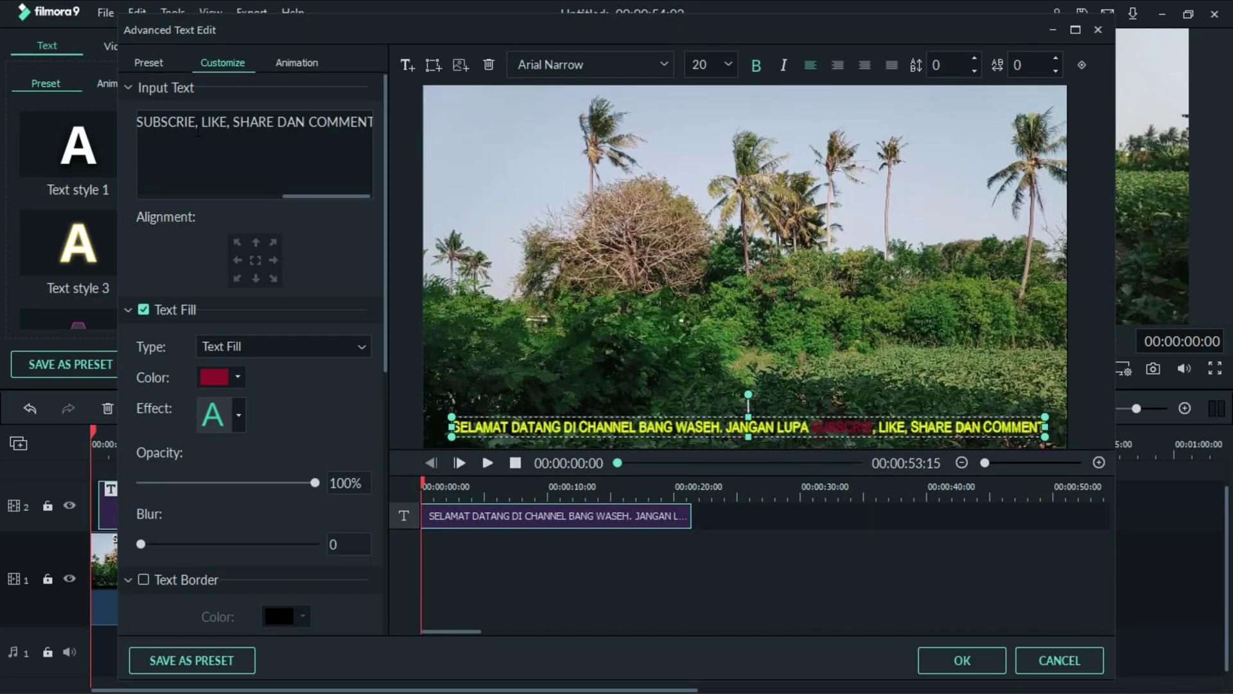
double_click(166, 121)
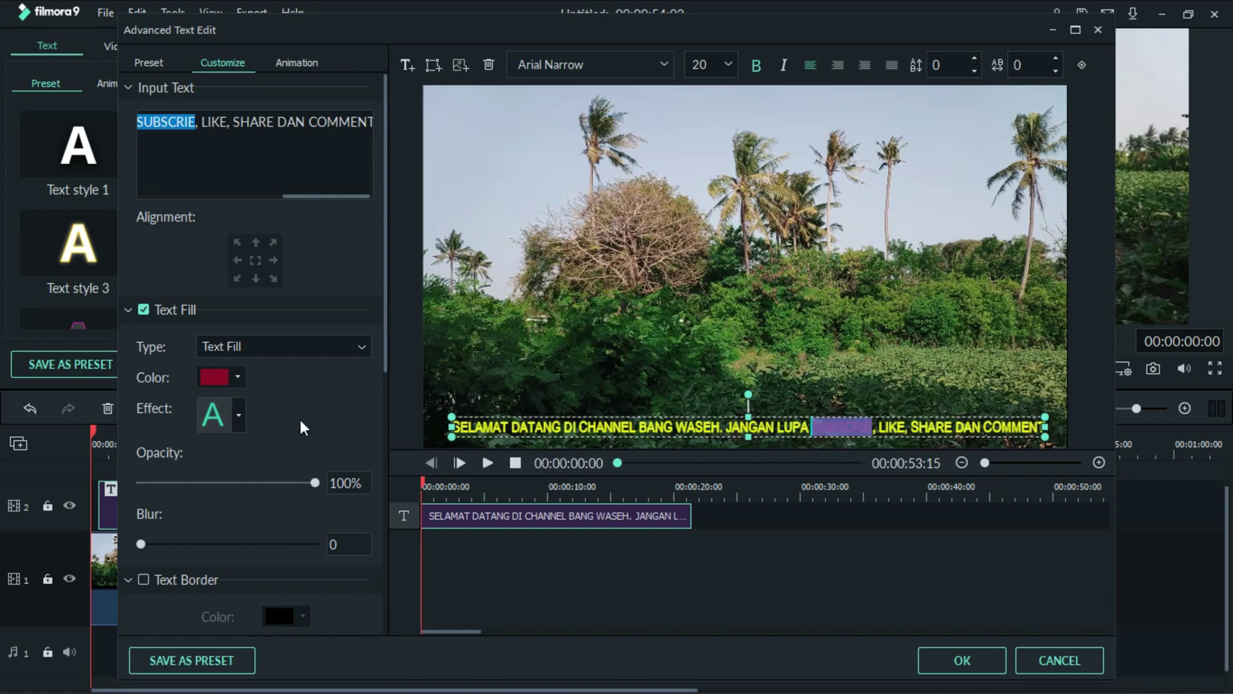
click(143, 581)
scroll(374, 500, down, 2)
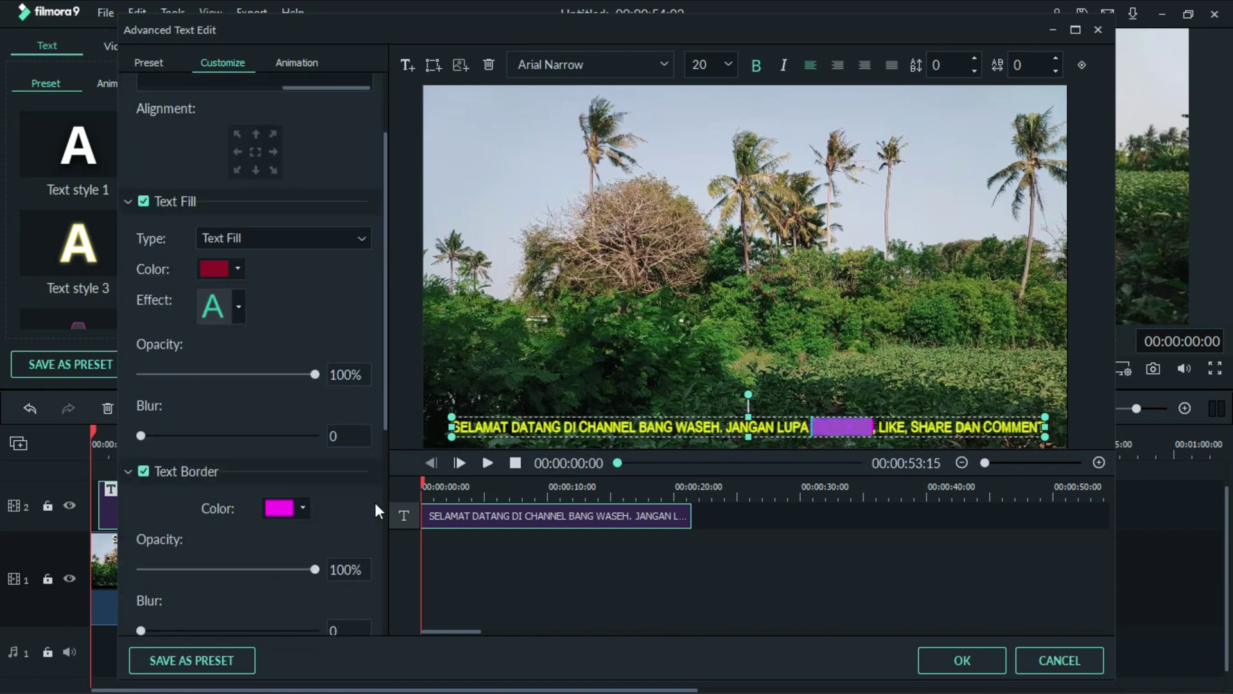
click(302, 508)
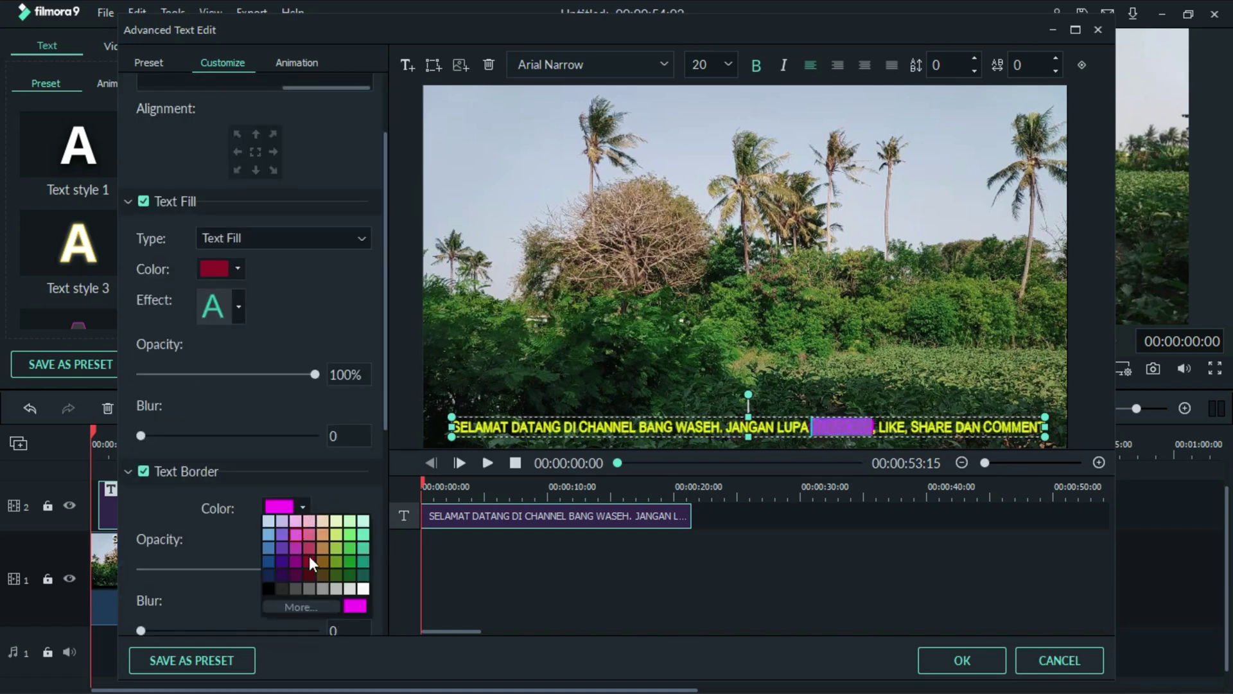
click(364, 588)
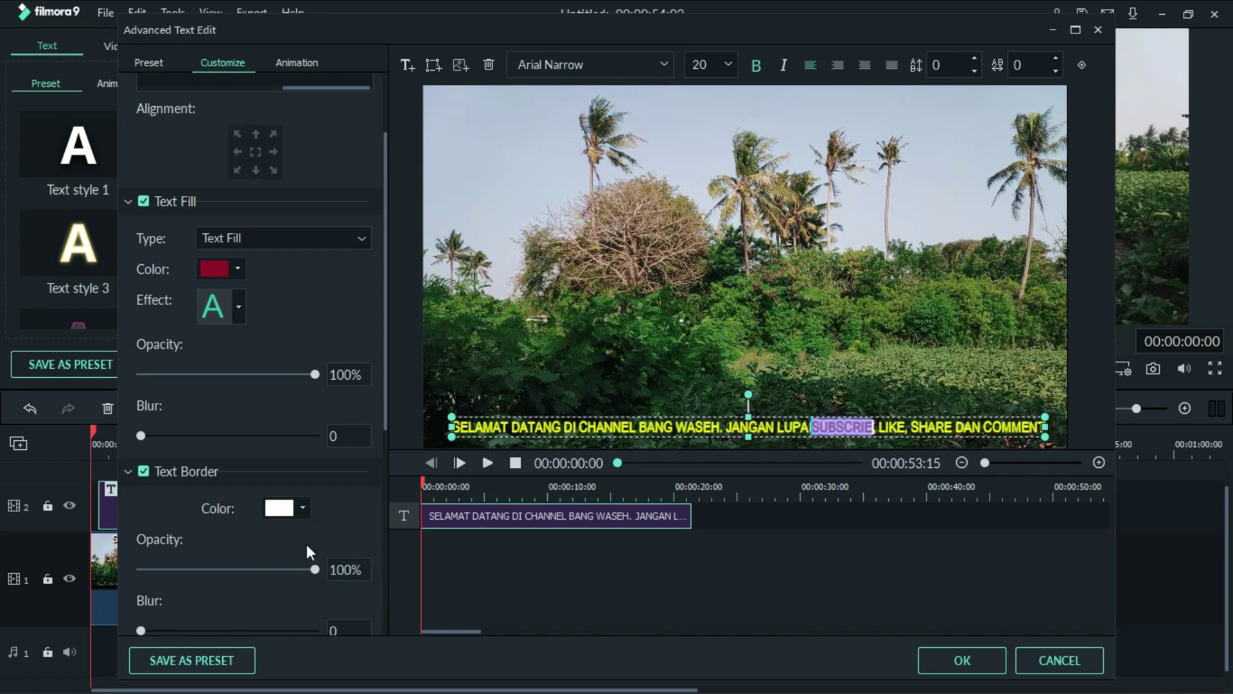
Reduce the border size on the word "SUBSCRIE" slightly, accept the edits and preview the scrolling subtitle
scroll(284, 607, down, 2)
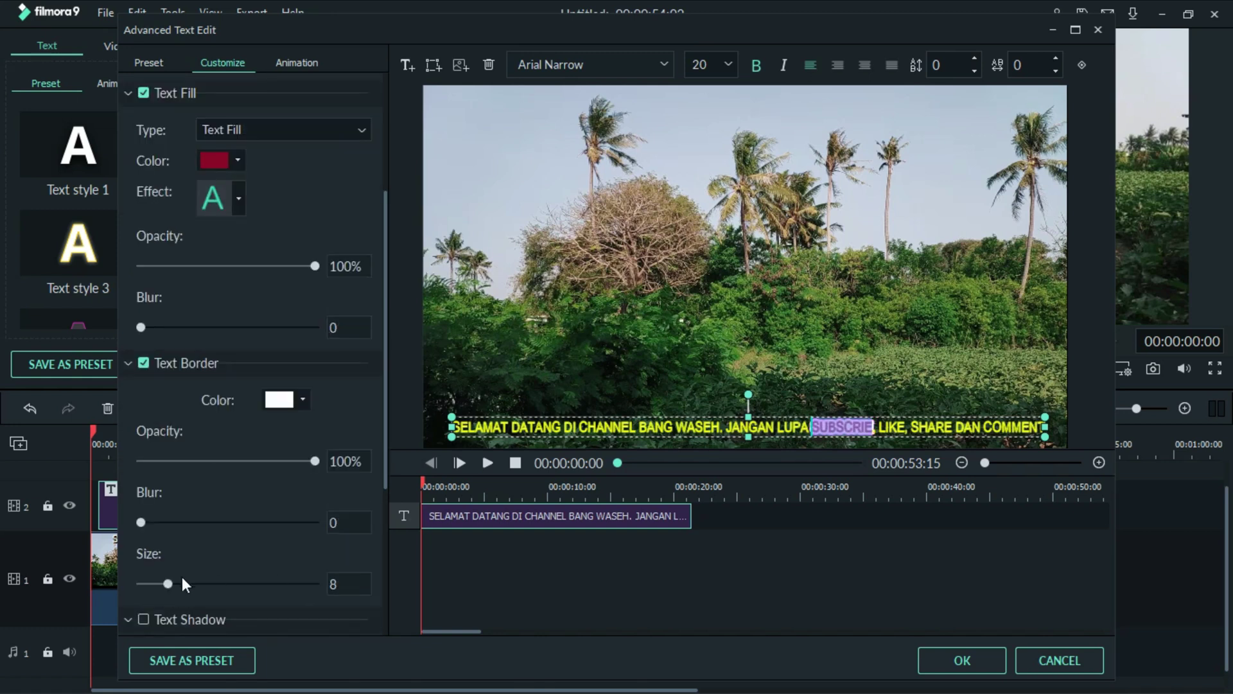
drag(166, 582, 163, 584)
drag(161, 585, 157, 586)
click(962, 661)
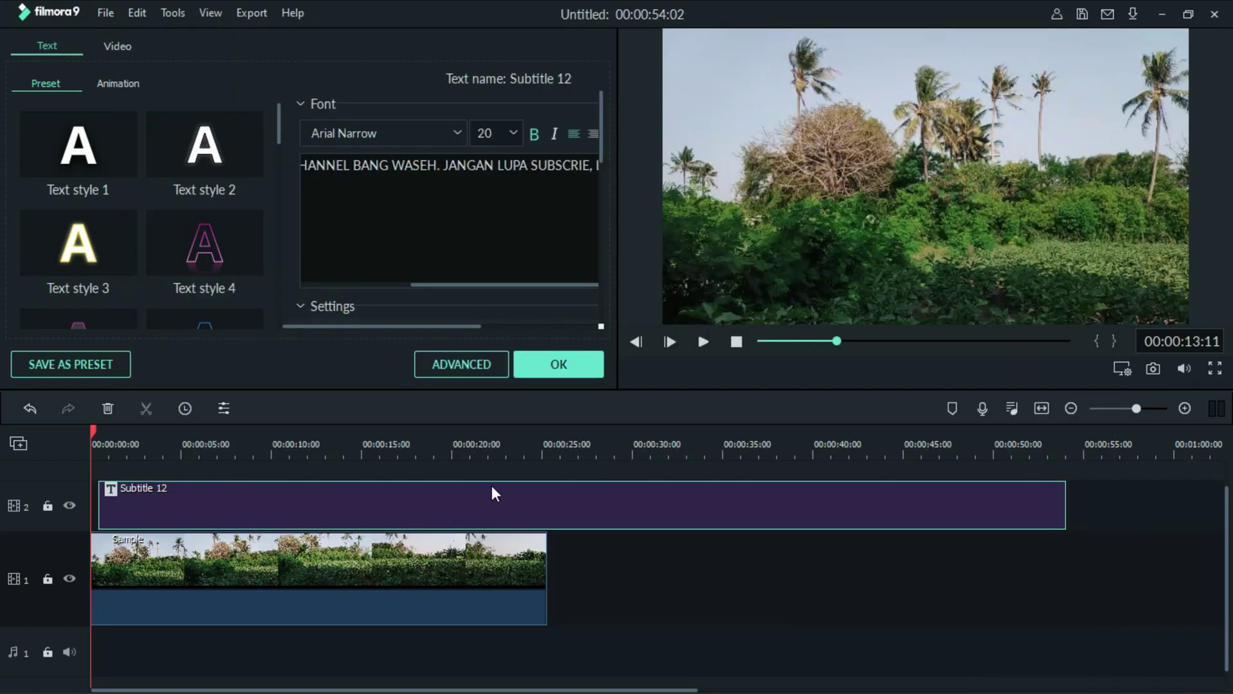
click(703, 339)
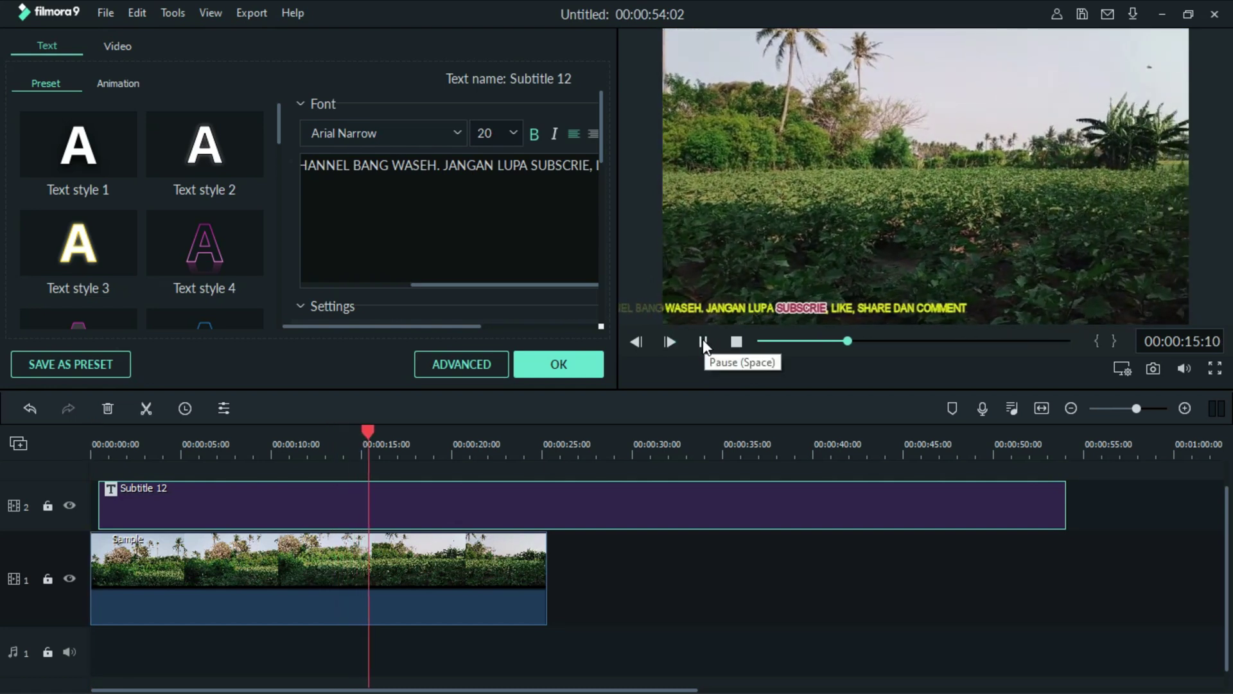
click(736, 341)
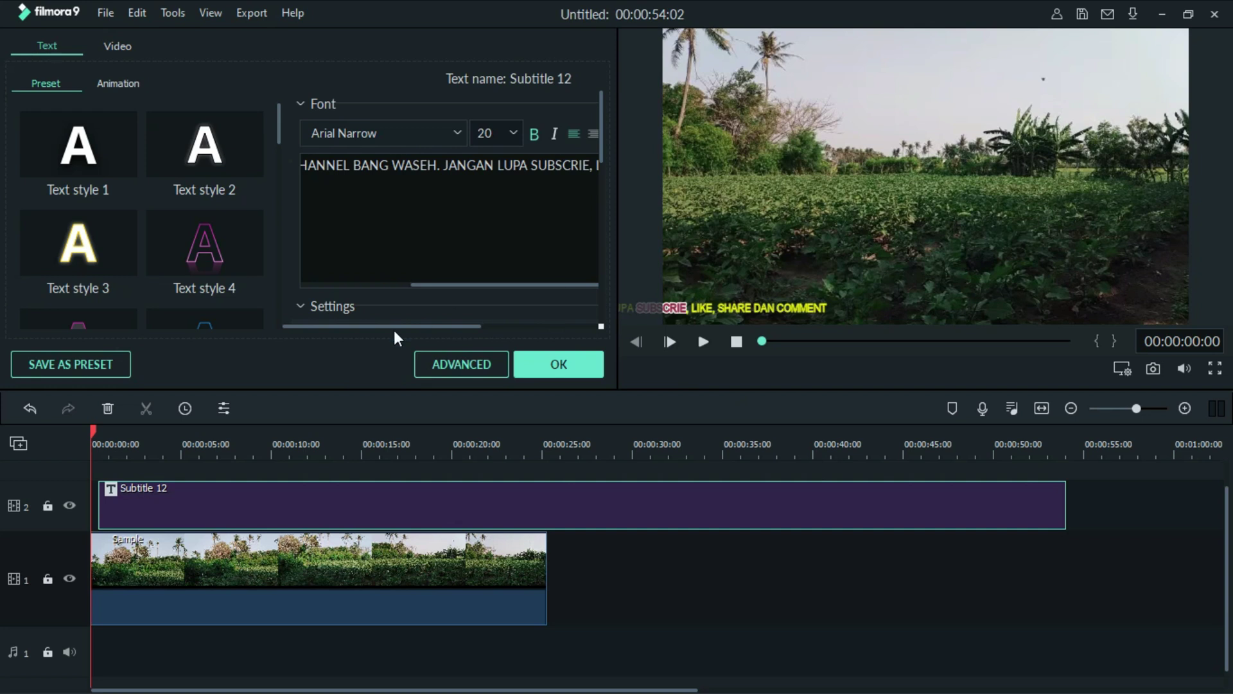
Save the formatted subtitle as a custom text preset named "SELAMAT DATANG"
click(65, 363)
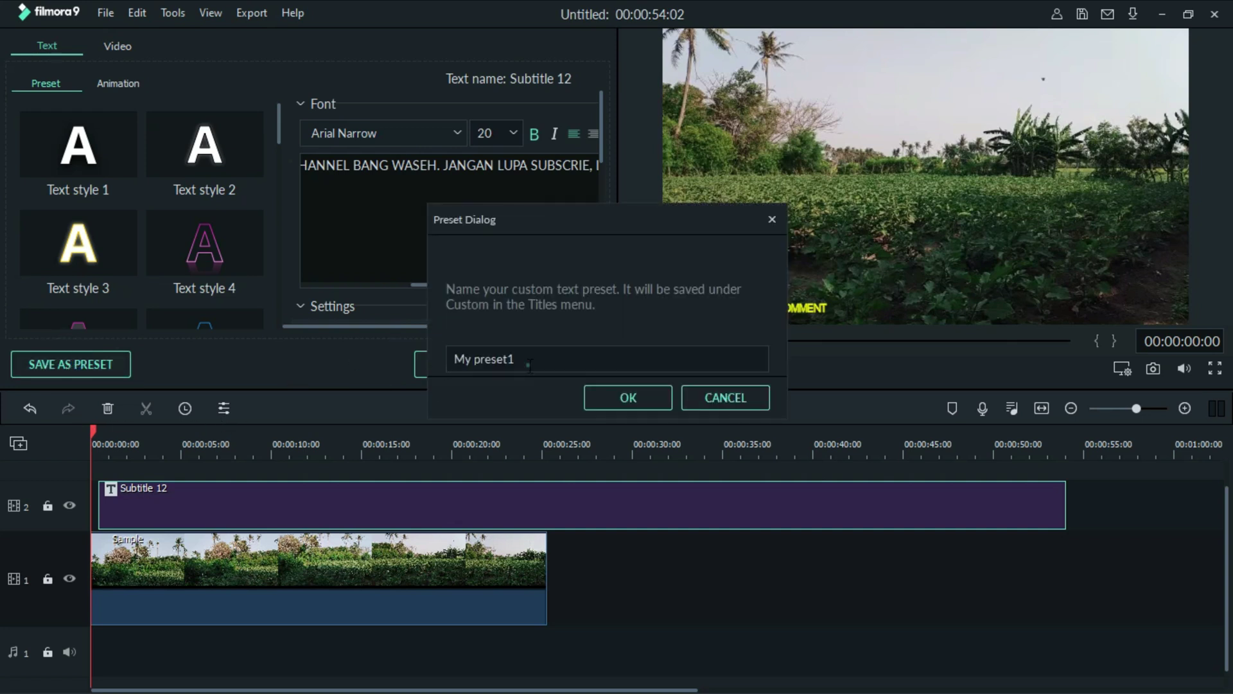
drag(530, 366, 432, 366)
text(SELAMAT DATANG)
click(629, 397)
Replace the Subtitle 12 clip on video track 2 with the custom SELAMAT DATANG title, starting close to the beginning of the timeline
click(189, 52)
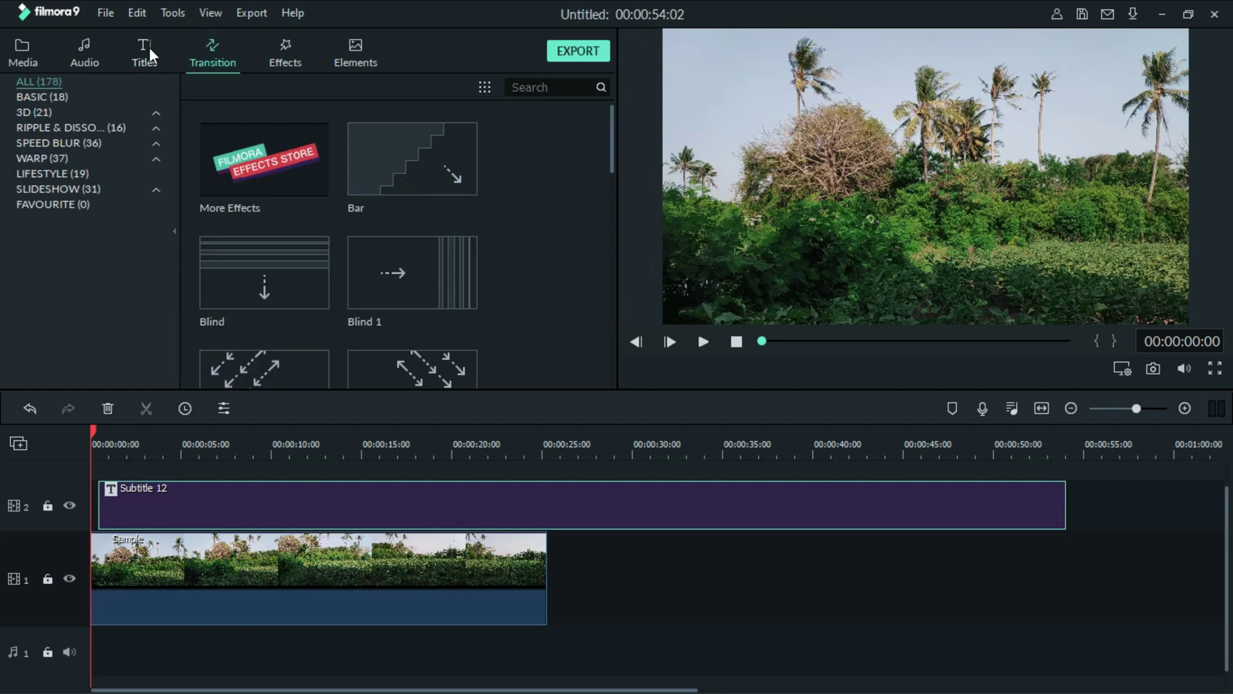
click(147, 46)
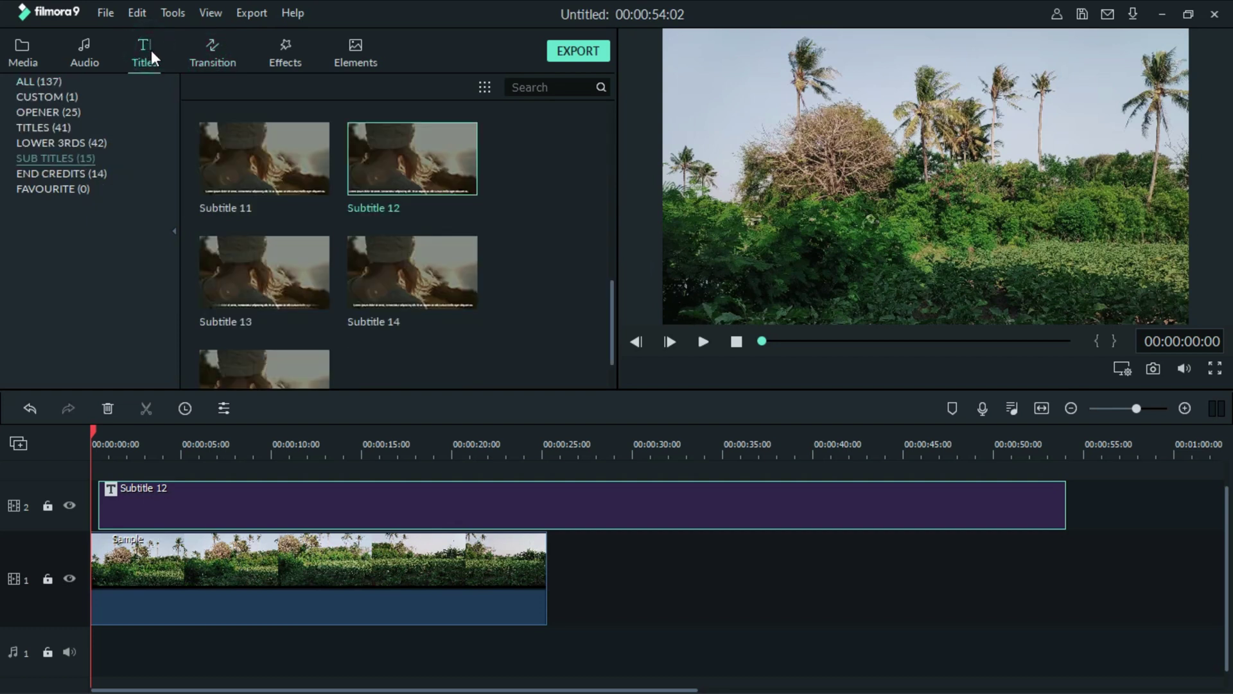
click(56, 99)
mouse_move(279, 169)
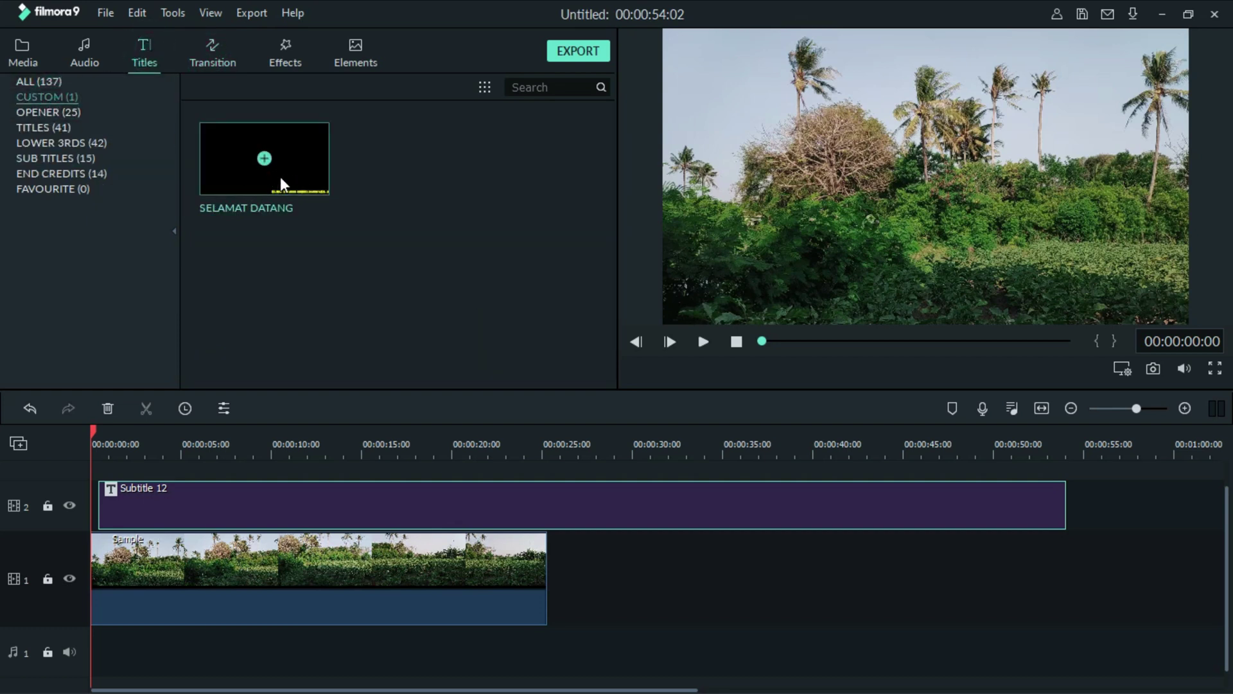
click(107, 409)
drag(297, 157, 119, 511)
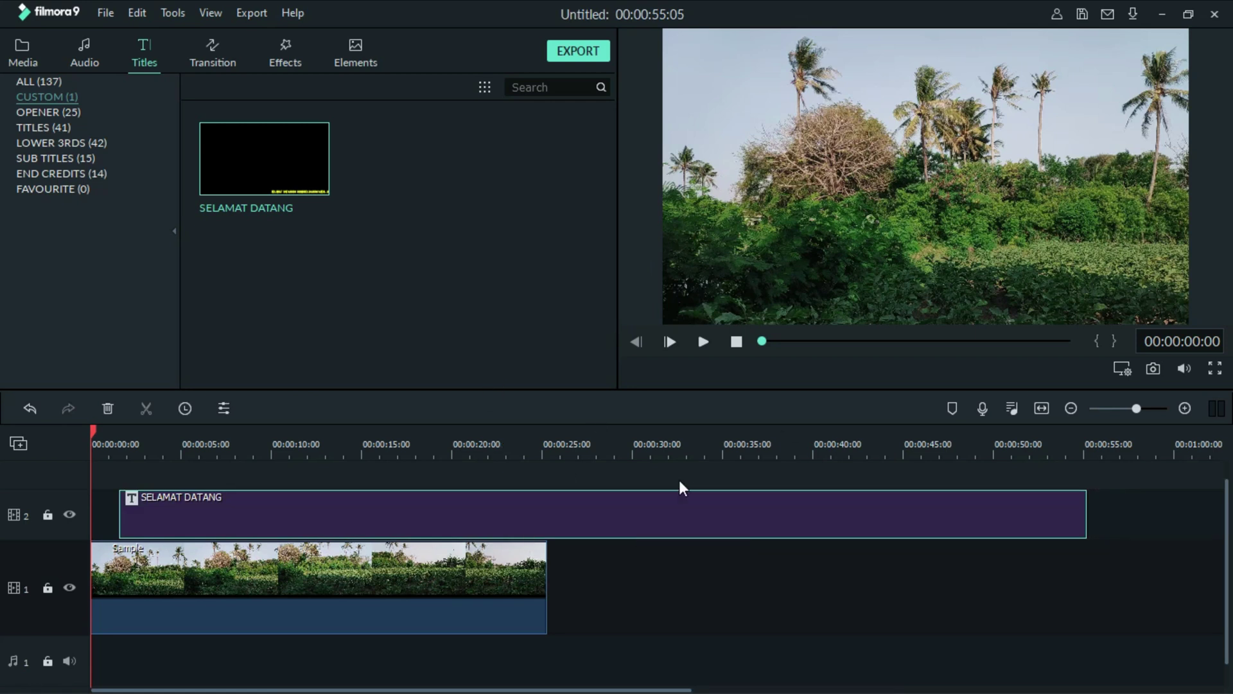
drag(288, 503, 270, 507)
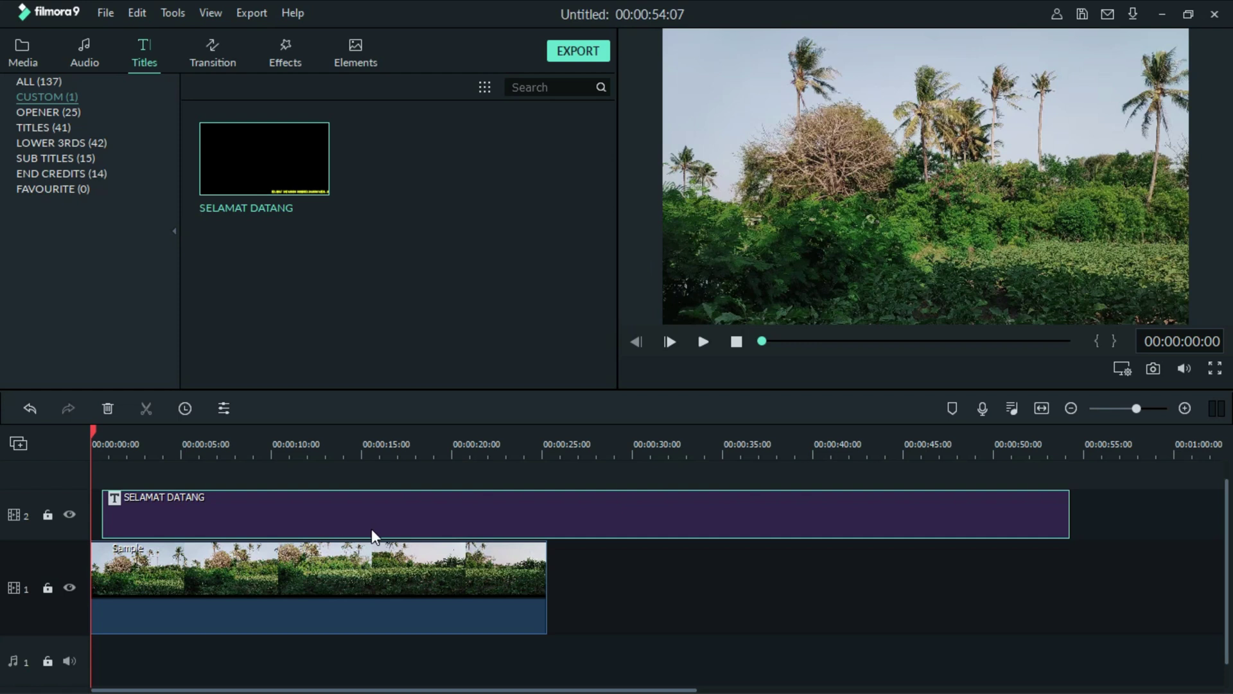